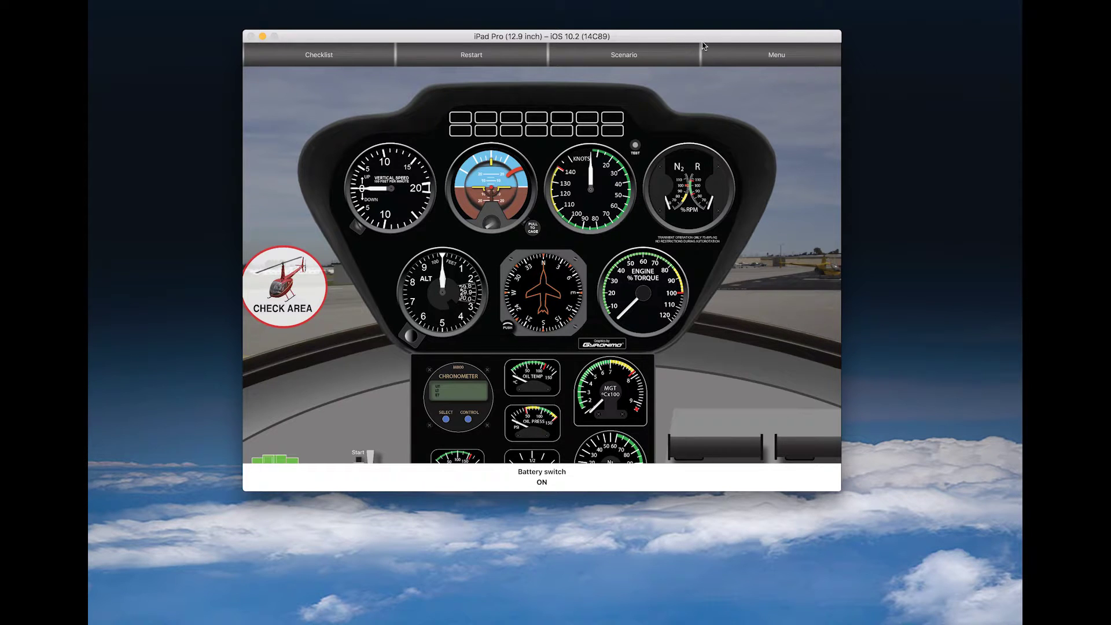
Step: Rotate the simulated iPad to portrait and briefly zoom in and out on the gauges
{"action": "mouse_move", "coordinate": [663, 40]}
{"action": "left_mouse_down"}
{"action": "mouse_move", "coordinate": [674, 51]}
{"action": "mouse_move", "coordinate": [658, 53]}
{"action": "left_mouse_up"}
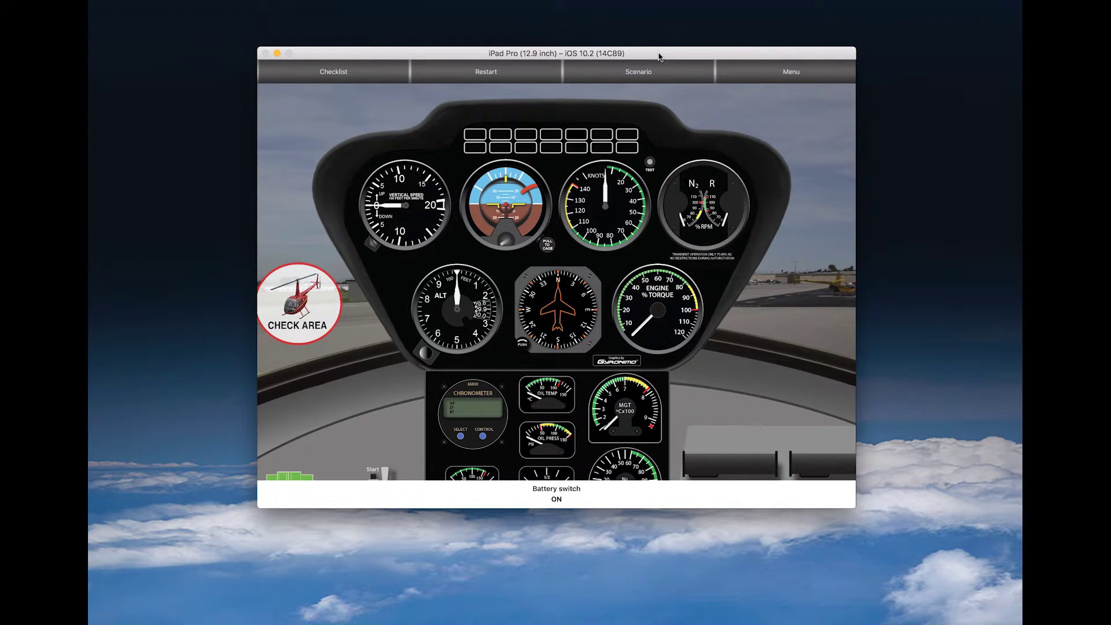
{"action": "key", "text": "super+Left"}
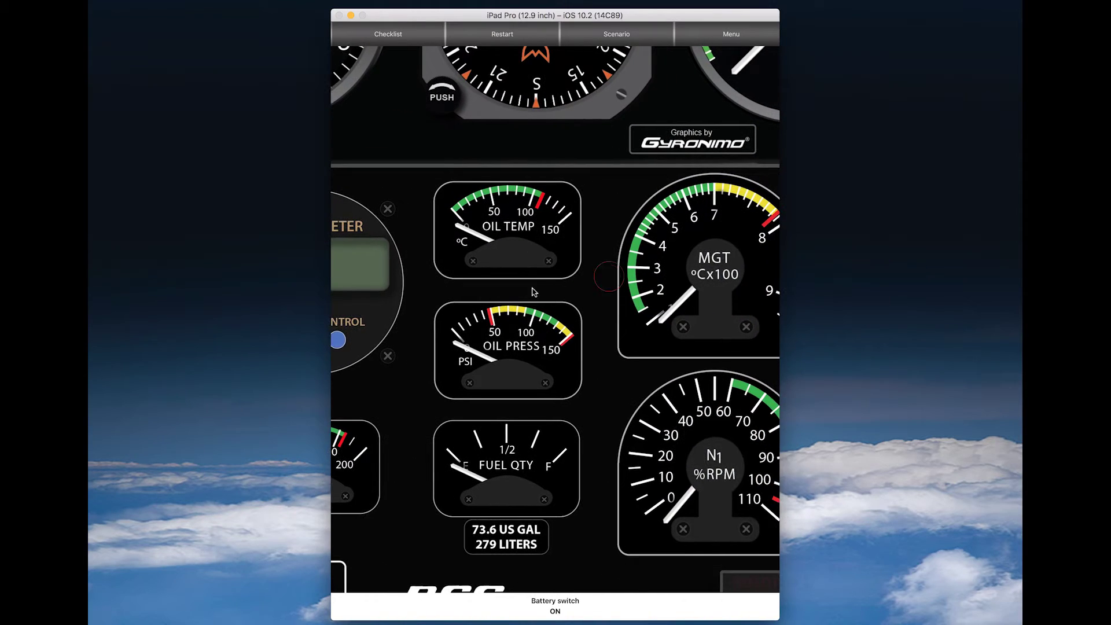
{"action": "left_click_drag", "start_coordinate": [597, 236], "coordinate": [572, 302]}
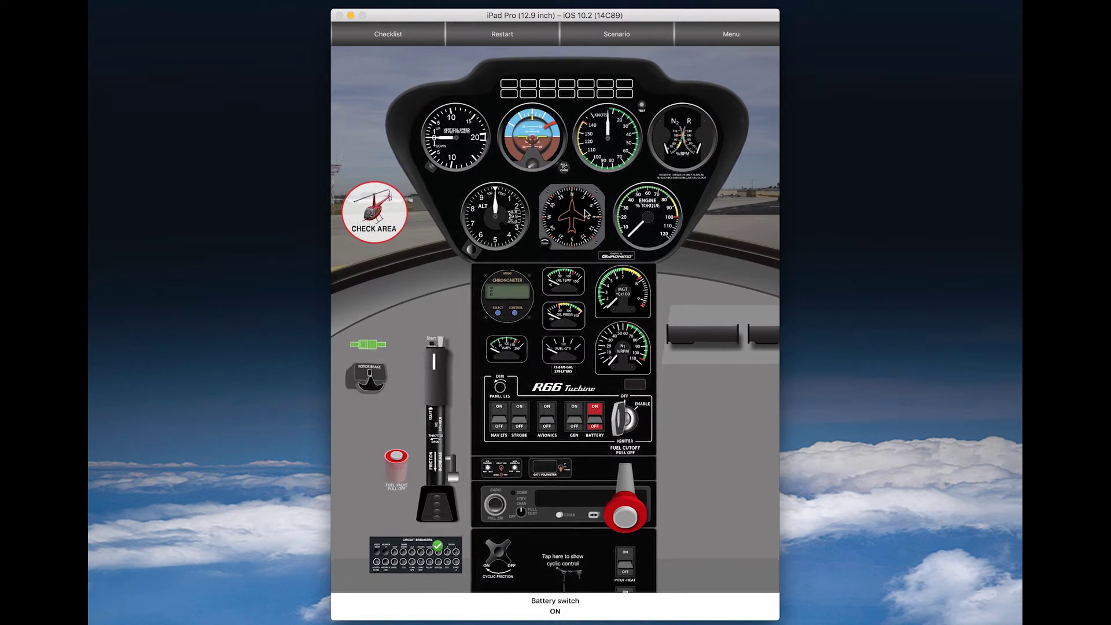
Step: Load the Regular Start / No Faults training scenario from the Scenario menu
{"action": "left_click", "coordinate": [622, 36]}
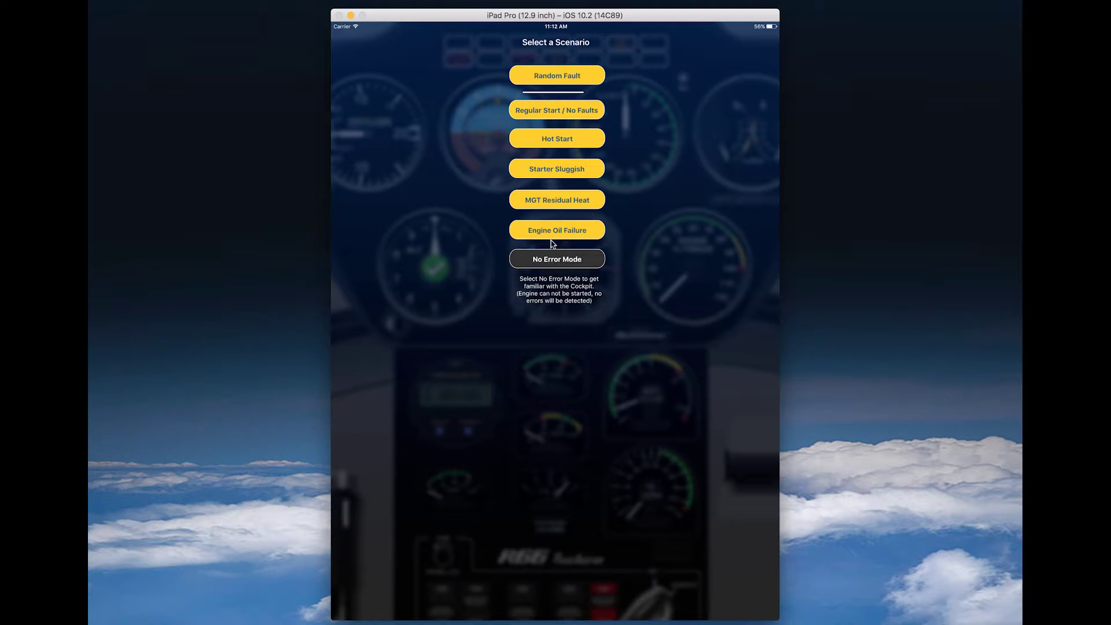
{"action": "left_click", "coordinate": [548, 113]}
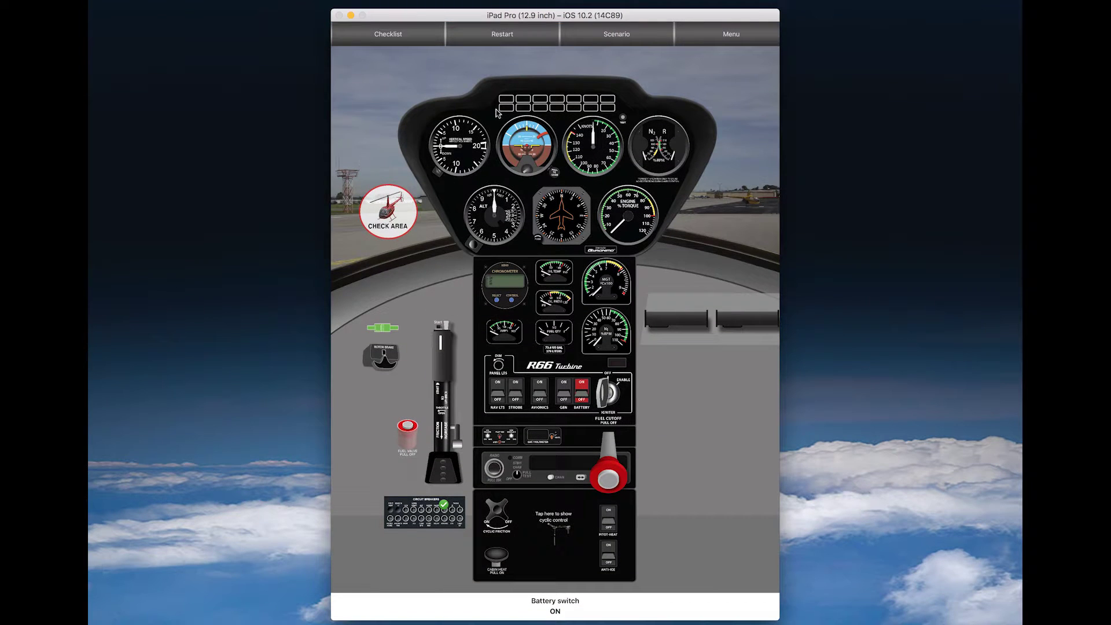
{"action": "left_click", "coordinate": [393, 34]}
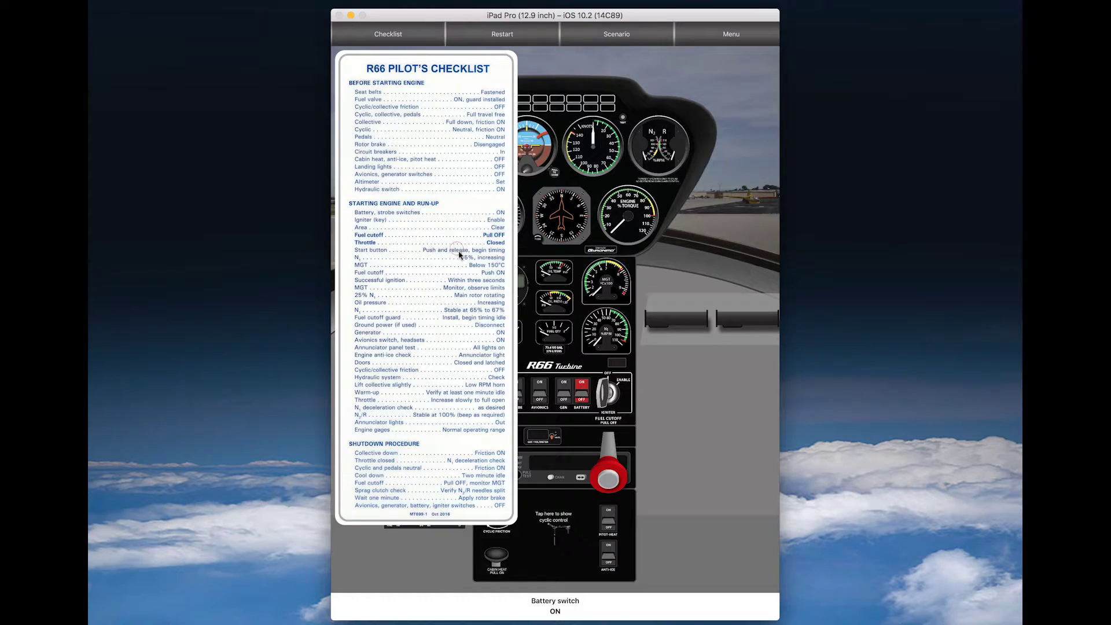
{"action": "left_click_drag", "start_coordinate": [459, 254], "coordinate": [534, 314]}
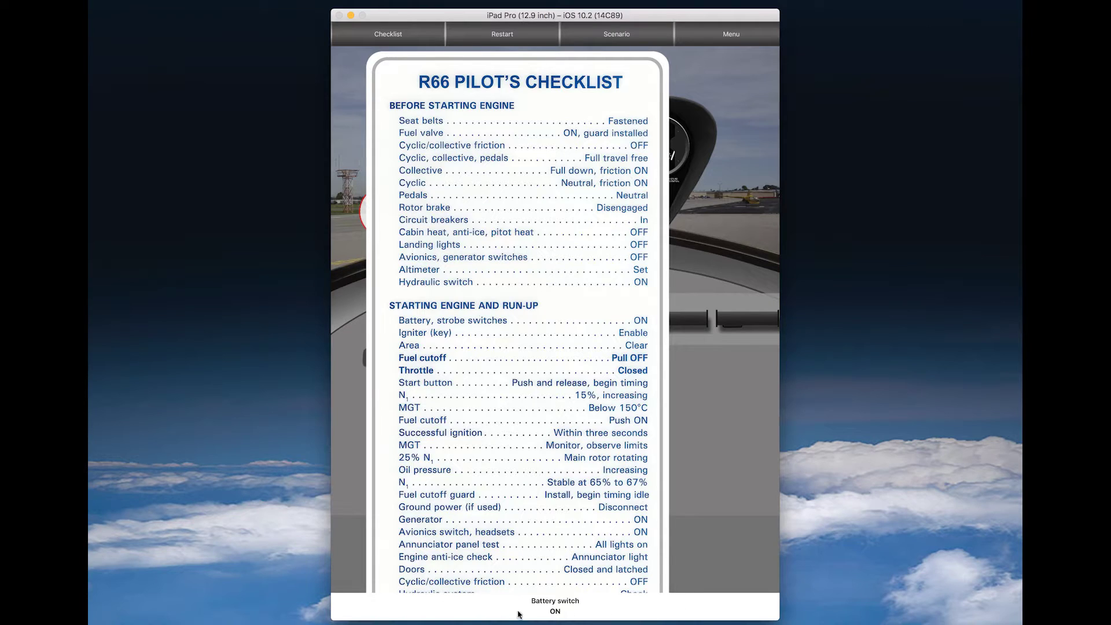
{"action": "left_click", "coordinate": [377, 41]}
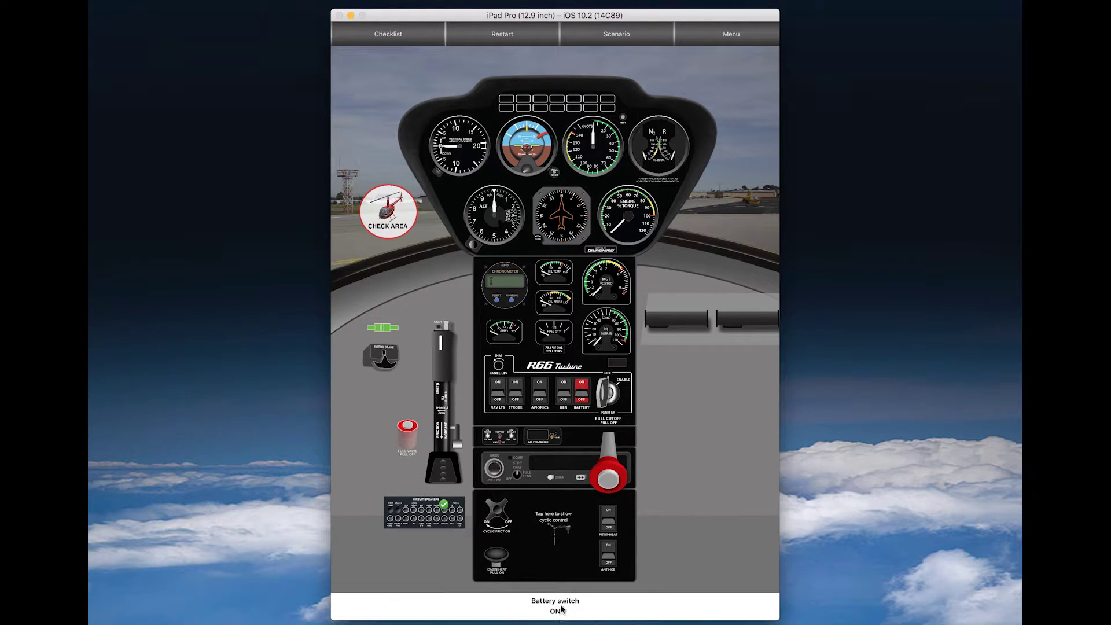
Step: Turn BATTERY and STROBE on, set the igniter key to ENABLE, and confirm CHECK AREA
{"action": "key", "text": "alt"}
{"action": "left_click_drag", "start_coordinate": [609, 289], "coordinate": [613, 274]}
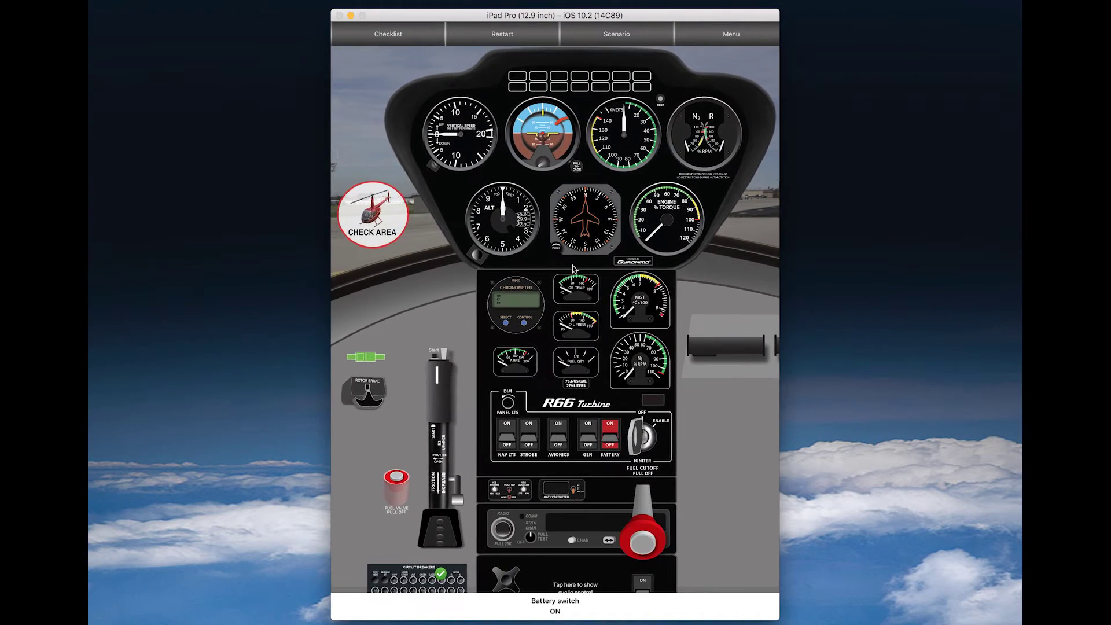
{"action": "left_click", "coordinate": [618, 445]}
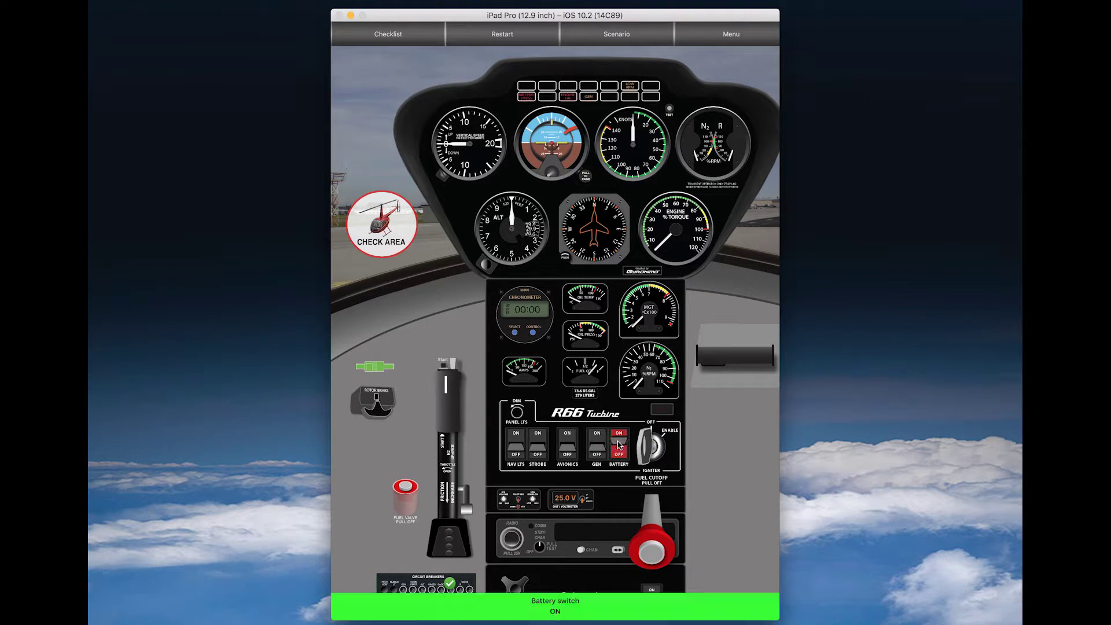
{"action": "left_click", "coordinate": [534, 450]}
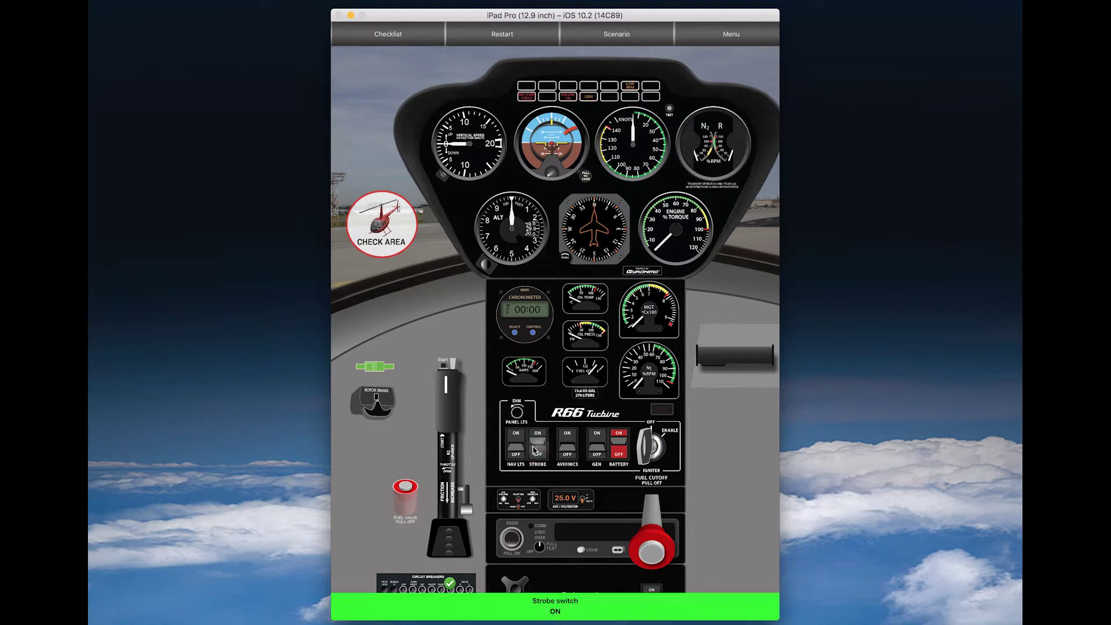
{"action": "left_click", "coordinate": [665, 467]}
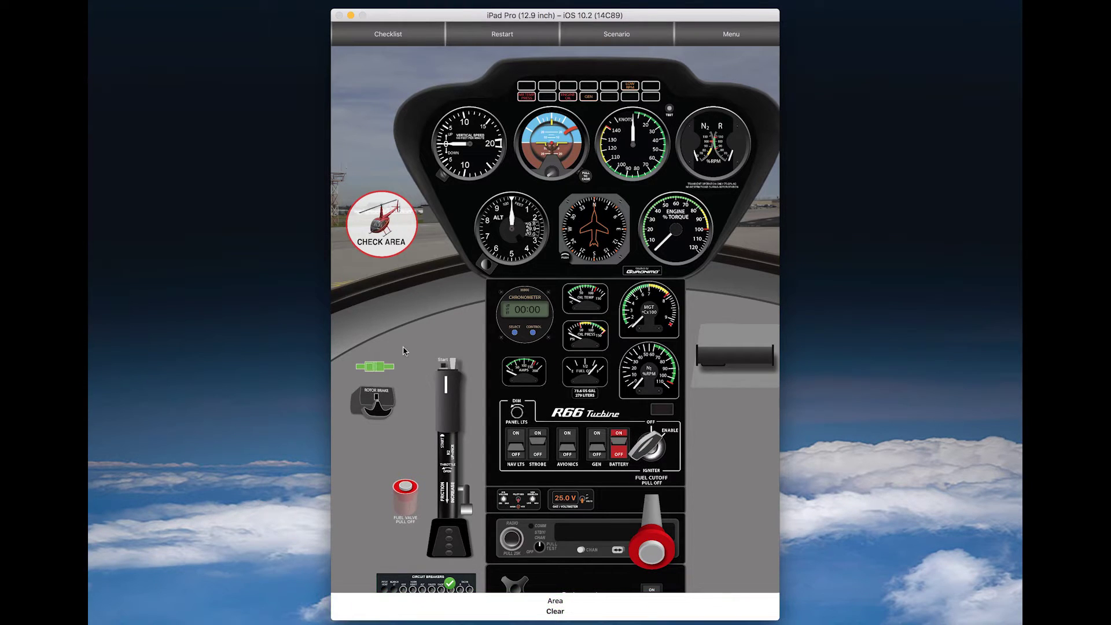
{"action": "left_click", "coordinate": [383, 229]}
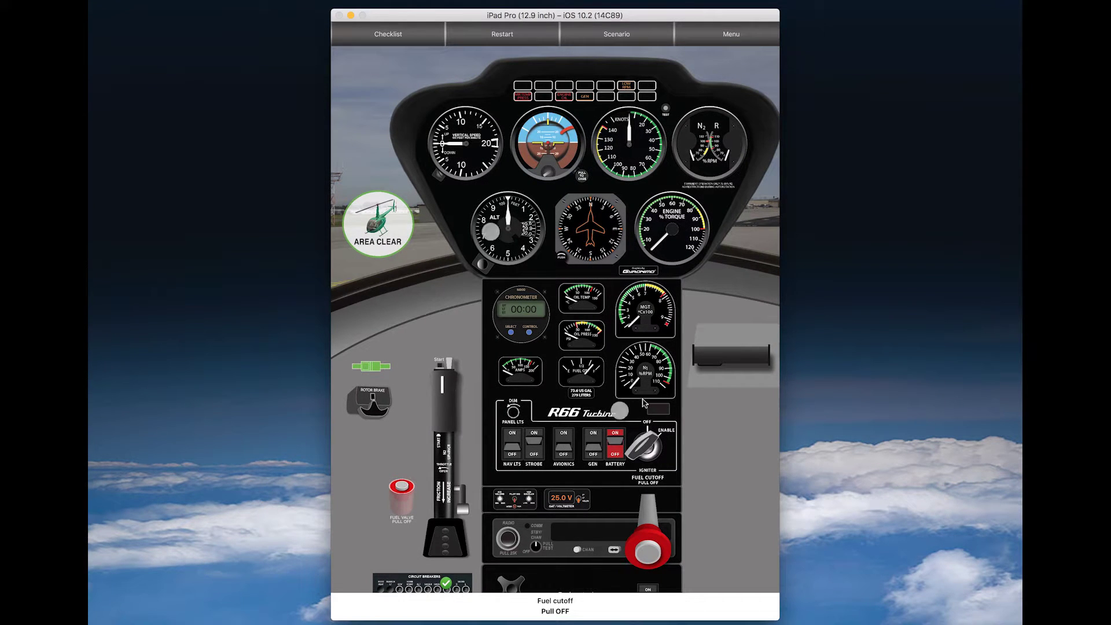
Step: Pull the red fuel cutoff knob off and twist the throttle grip to Closed
{"action": "left_click_drag", "start_coordinate": [647, 405], "coordinate": [681, 372]}
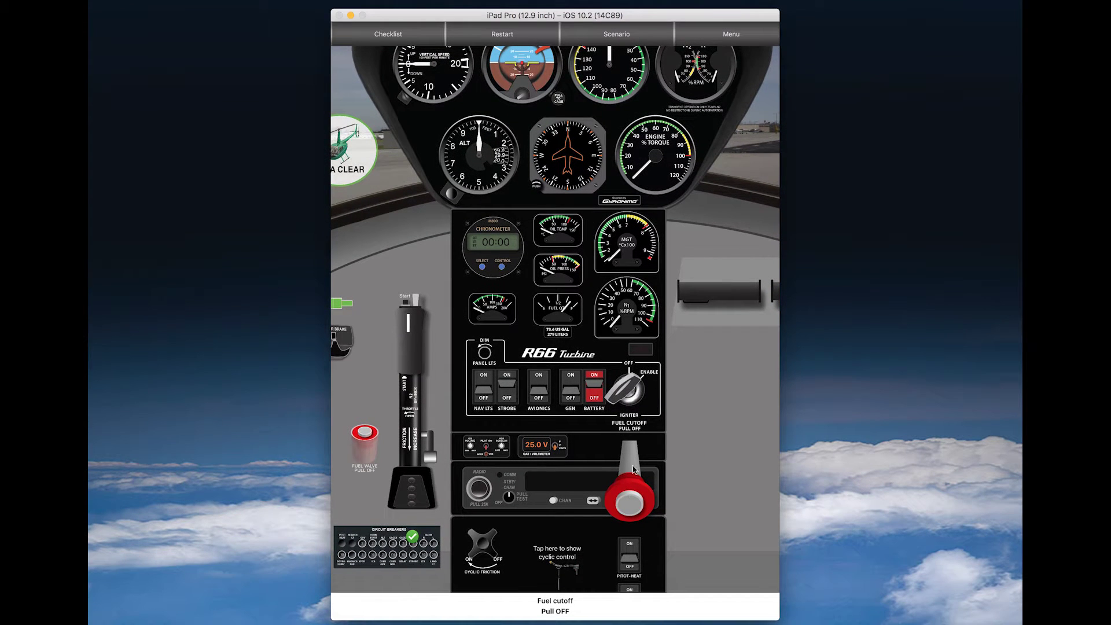
{"action": "left_click", "coordinate": [630, 507]}
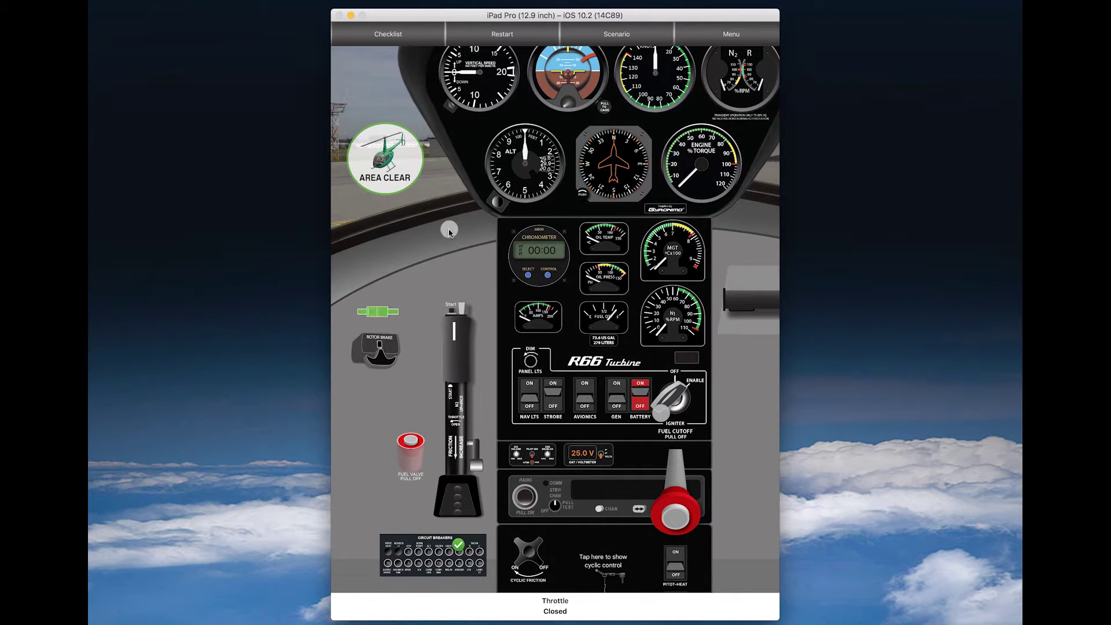
{"action": "left_click_drag", "start_coordinate": [459, 237], "coordinate": [463, 248]}
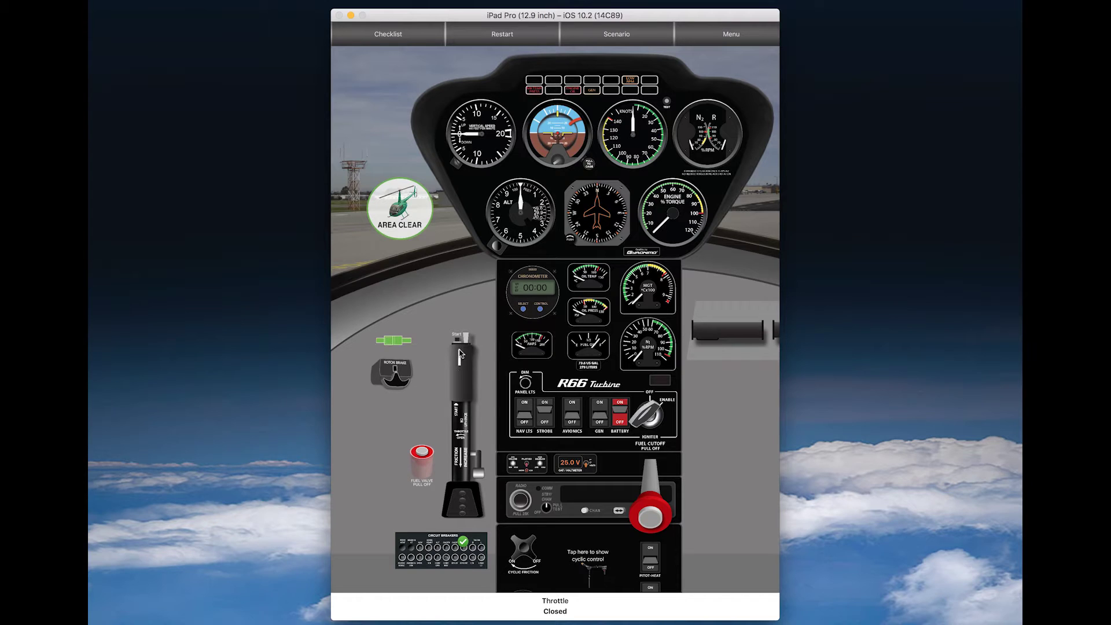
{"action": "left_click_drag", "start_coordinate": [462, 382], "coordinate": [495, 383]}
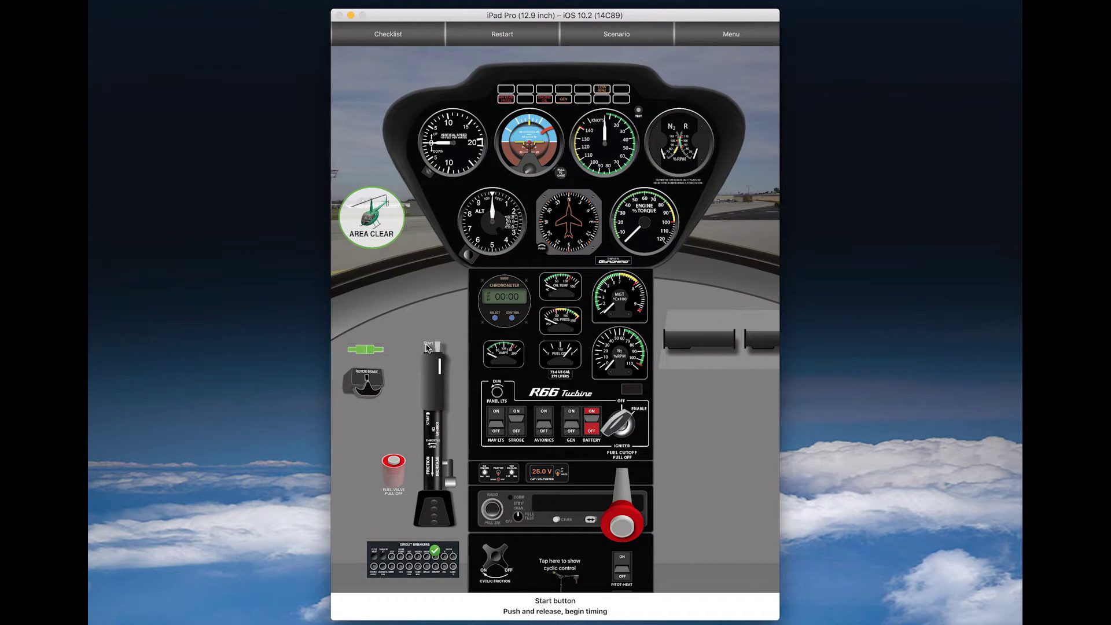
Step: Press start, confirm N1 at 15% and MGT below 150°C, then push fuel cutoff on
{"action": "left_click", "coordinate": [426, 347]}
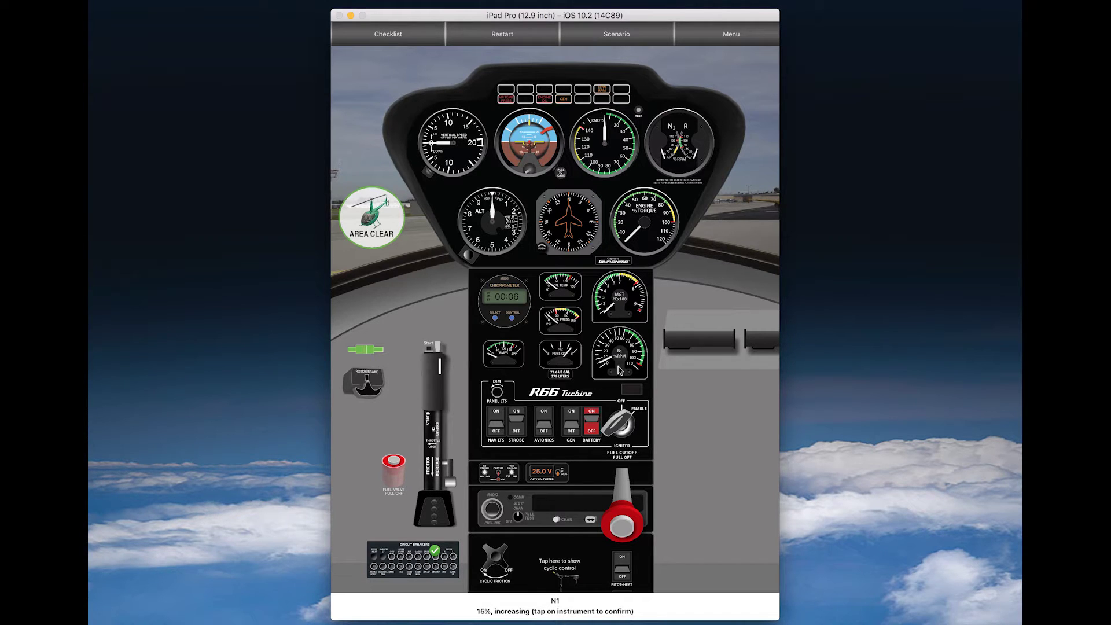
{"action": "left_click", "coordinate": [618, 370]}
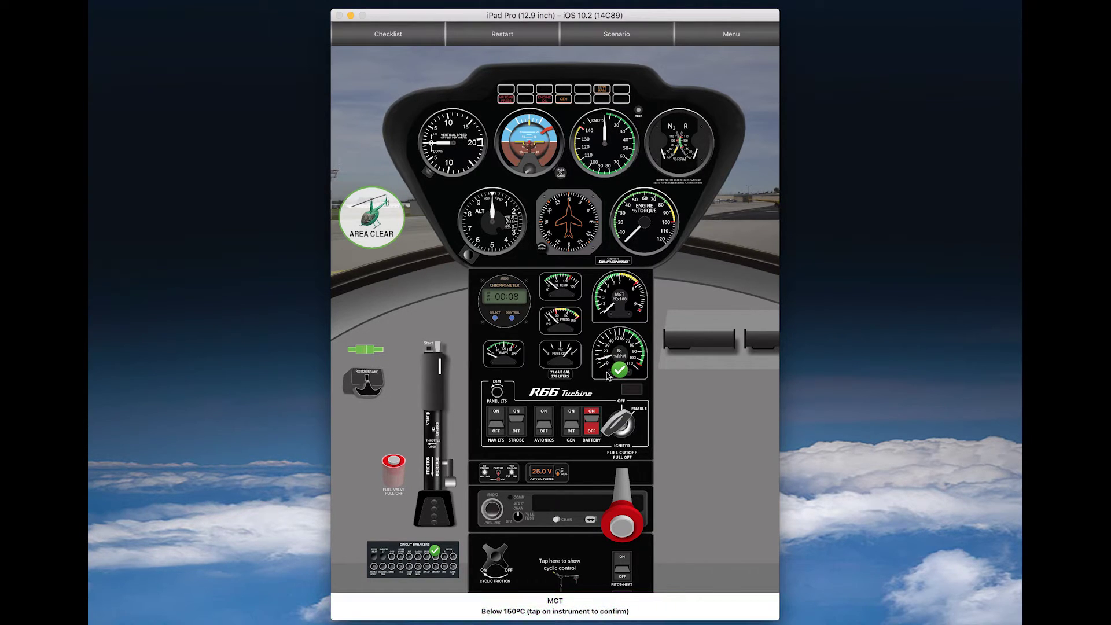
{"action": "left_click", "coordinate": [617, 313]}
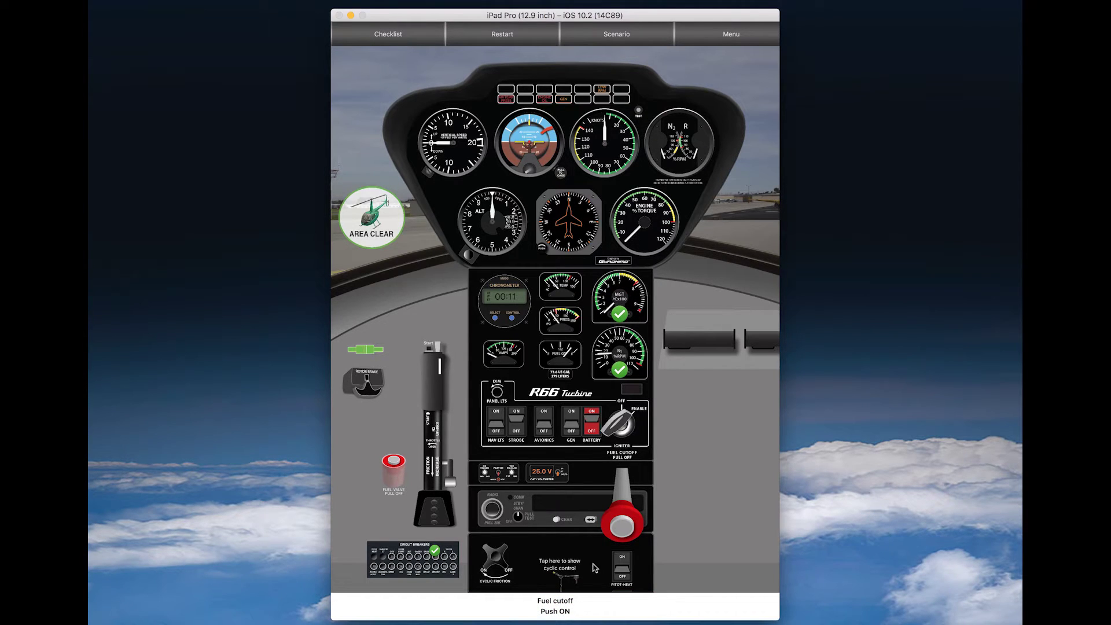
{"action": "left_click", "coordinate": [621, 523]}
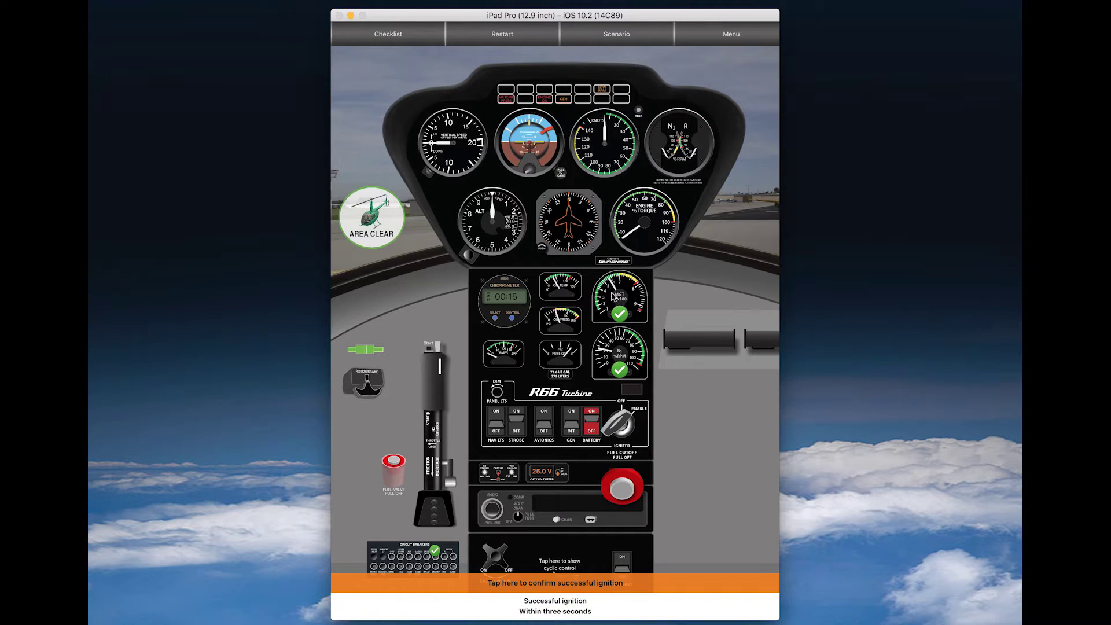
Step: Confirm ignition, MGT within limits, 25% N1, rising oil pressure and N1 stable at 65–67%
{"action": "left_click", "coordinate": [598, 584]}
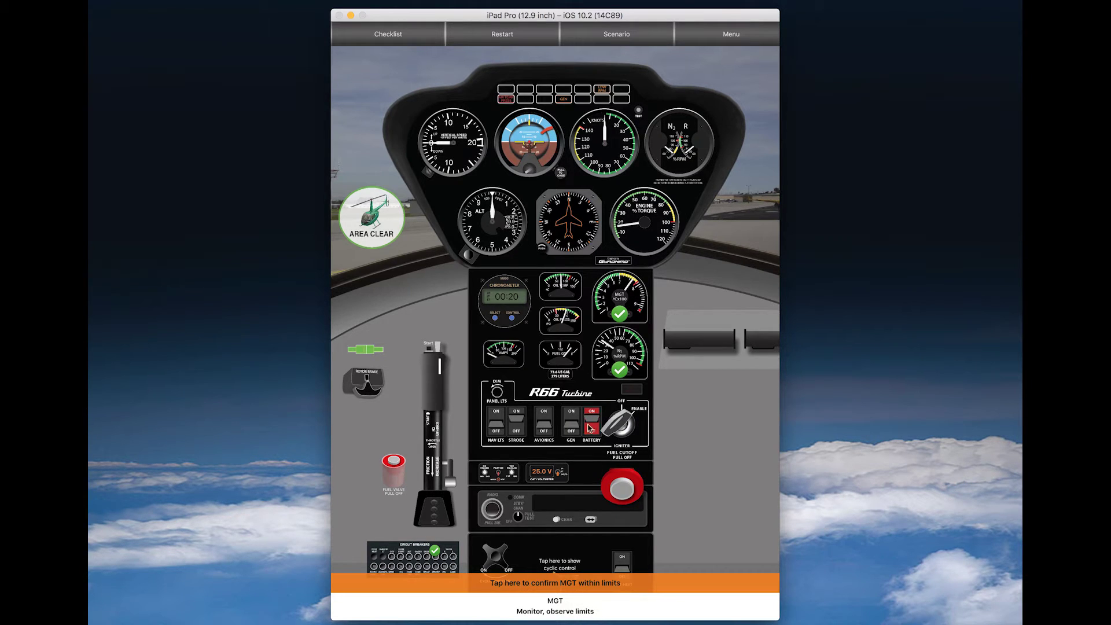
{"action": "left_click", "coordinate": [548, 585]}
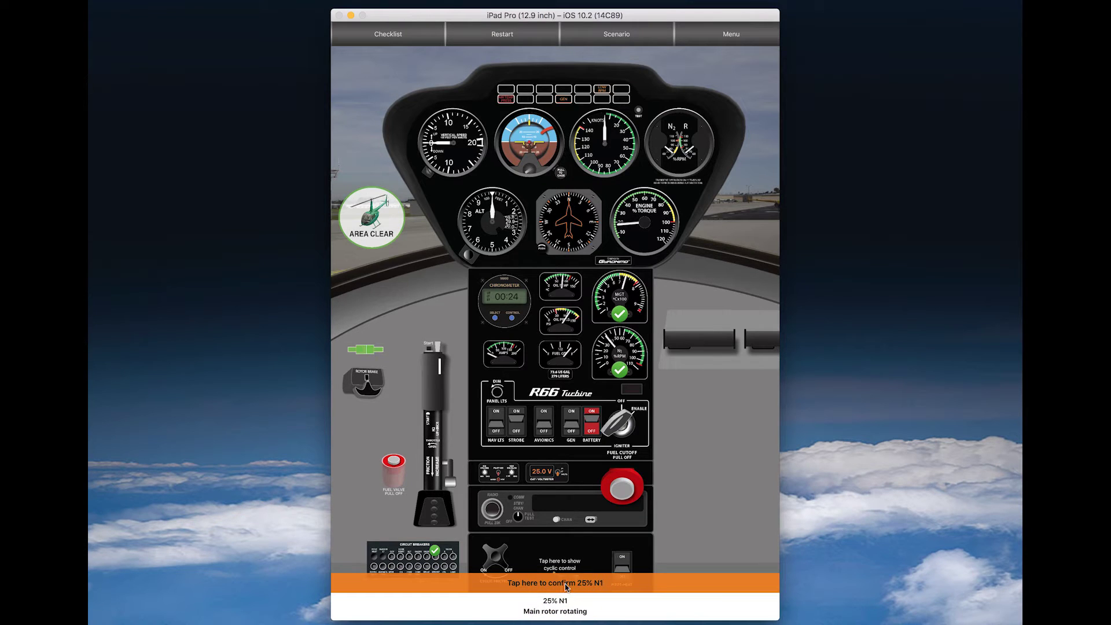
{"action": "left_click", "coordinate": [605, 586]}
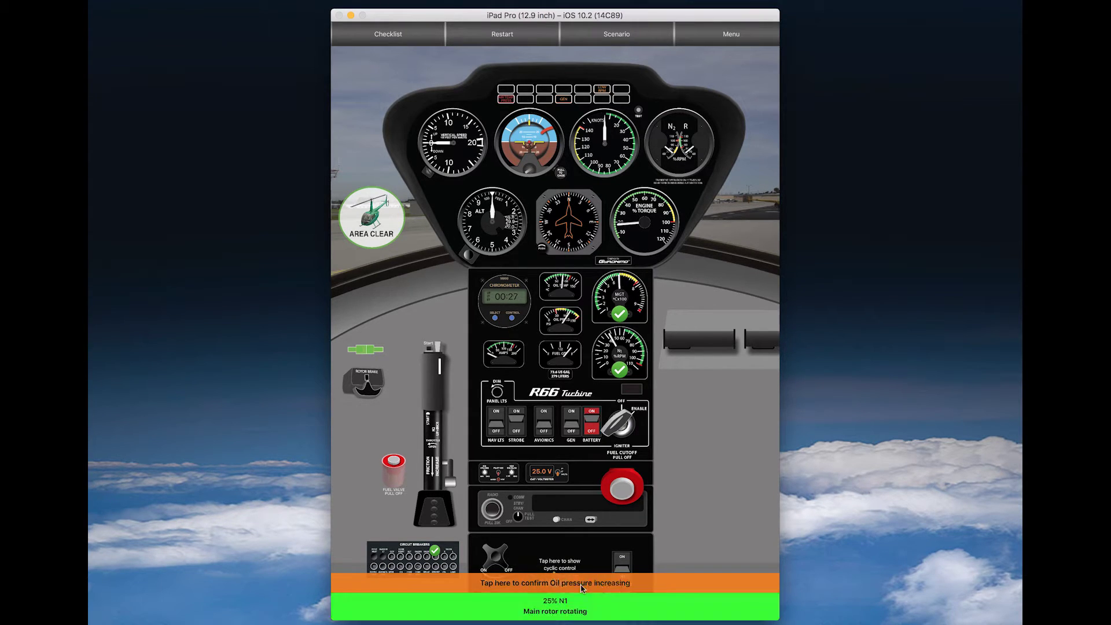
{"action": "left_click", "coordinate": [546, 586]}
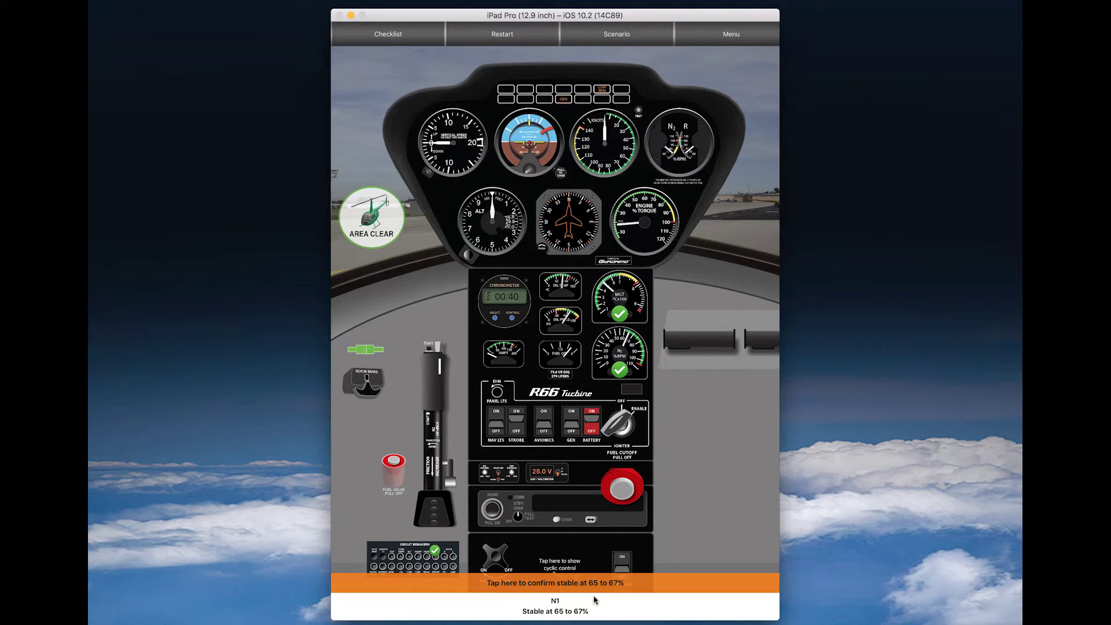
{"action": "left_click", "coordinate": [579, 583]}
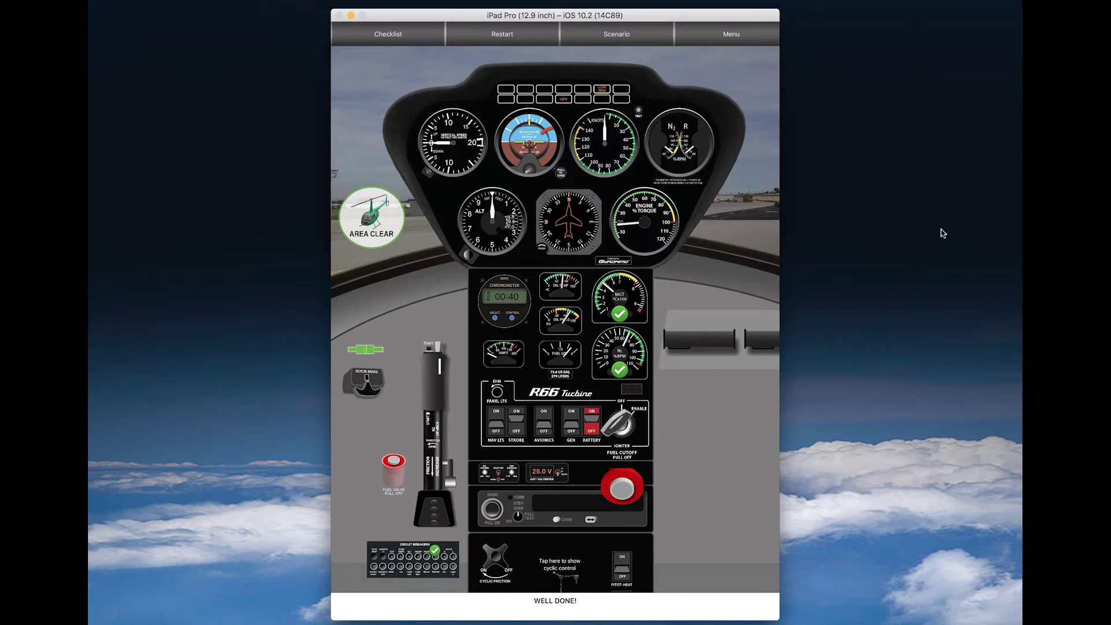
Step: Load the Hot Start scenario, turn battery and strobe on, enable the igniter, clear the area
{"action": "left_click", "coordinate": [610, 38]}
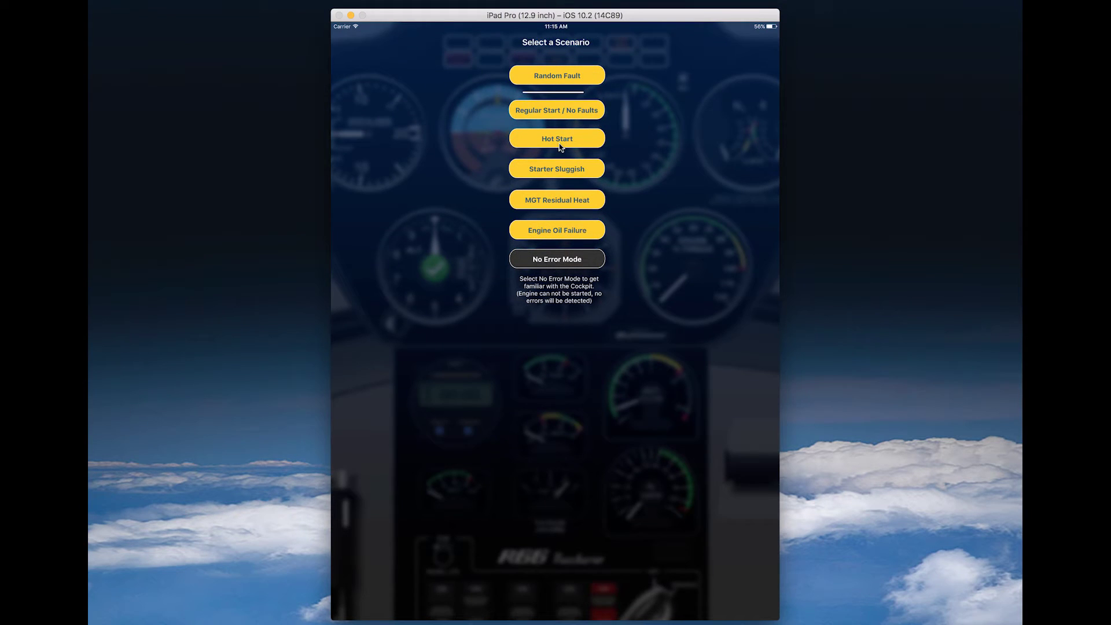
{"action": "left_click", "coordinate": [559, 146]}
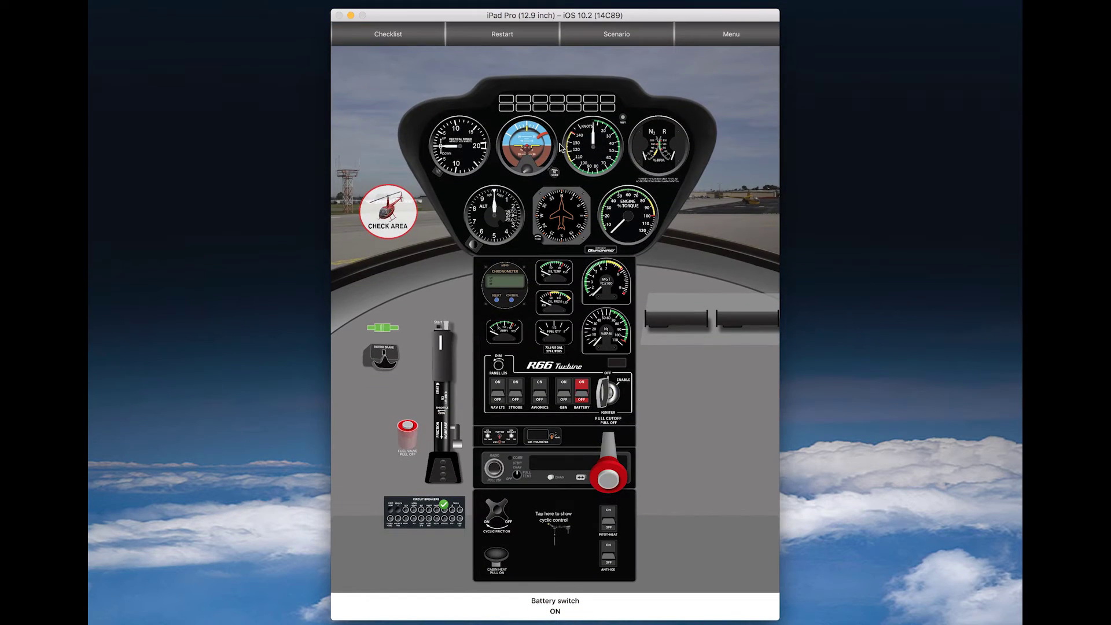
{"action": "left_click", "coordinate": [581, 395]}
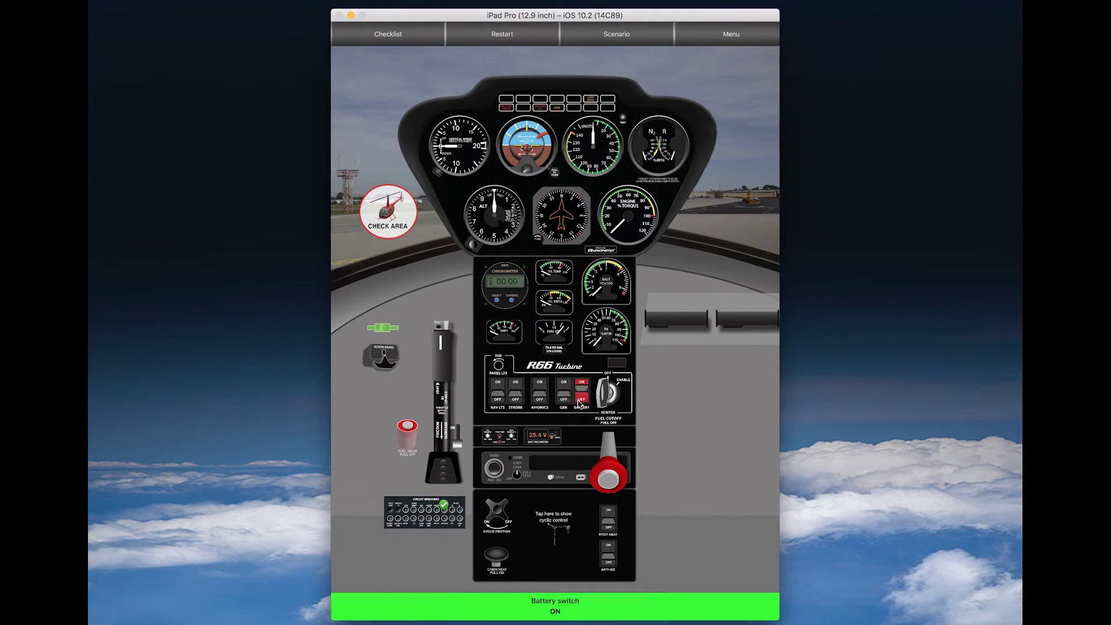
{"action": "left_click", "coordinate": [517, 395]}
{"action": "left_click", "coordinate": [606, 398]}
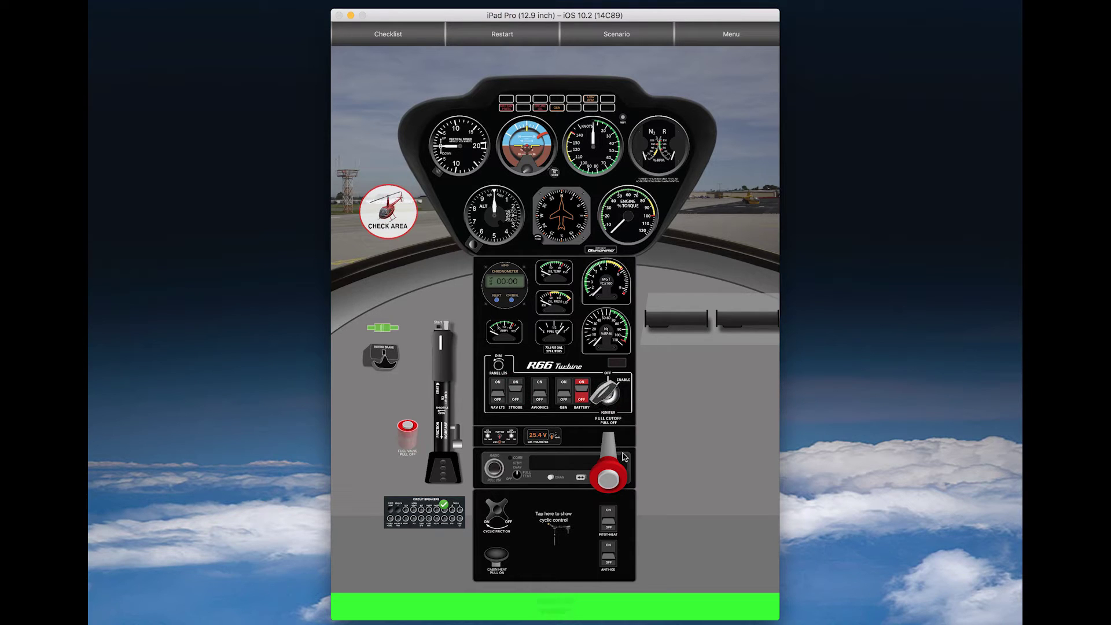
{"action": "left_click", "coordinate": [382, 209]}
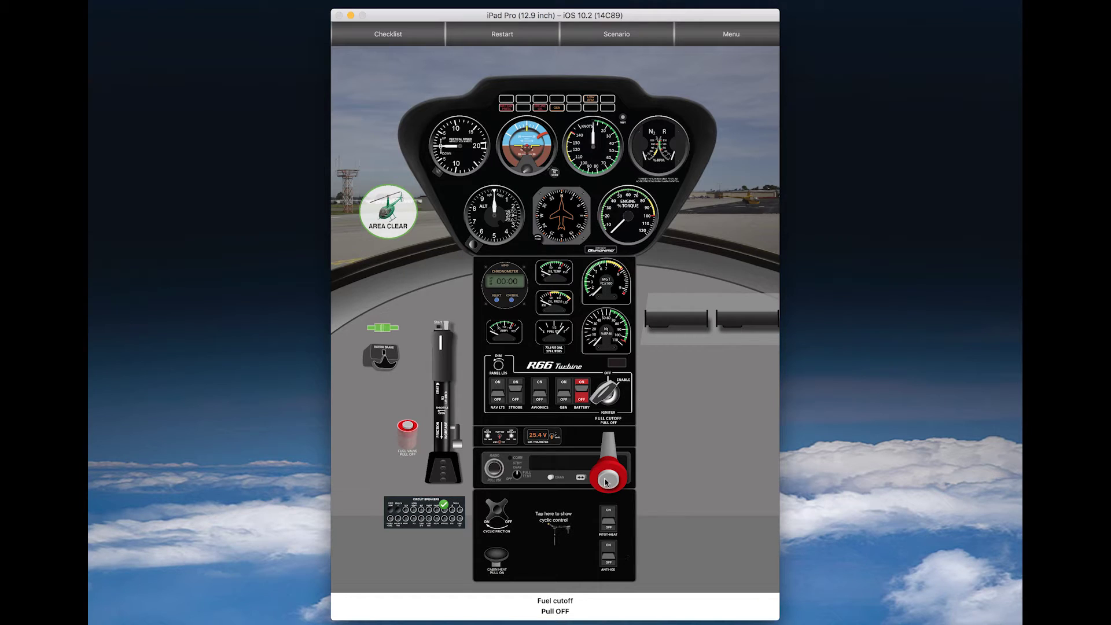
Step: Pull fuel cutoff off, close throttle, start, confirm N1 and MGT, then push fuel on
{"action": "left_click_drag", "start_coordinate": [608, 480], "coordinate": [605, 496]}
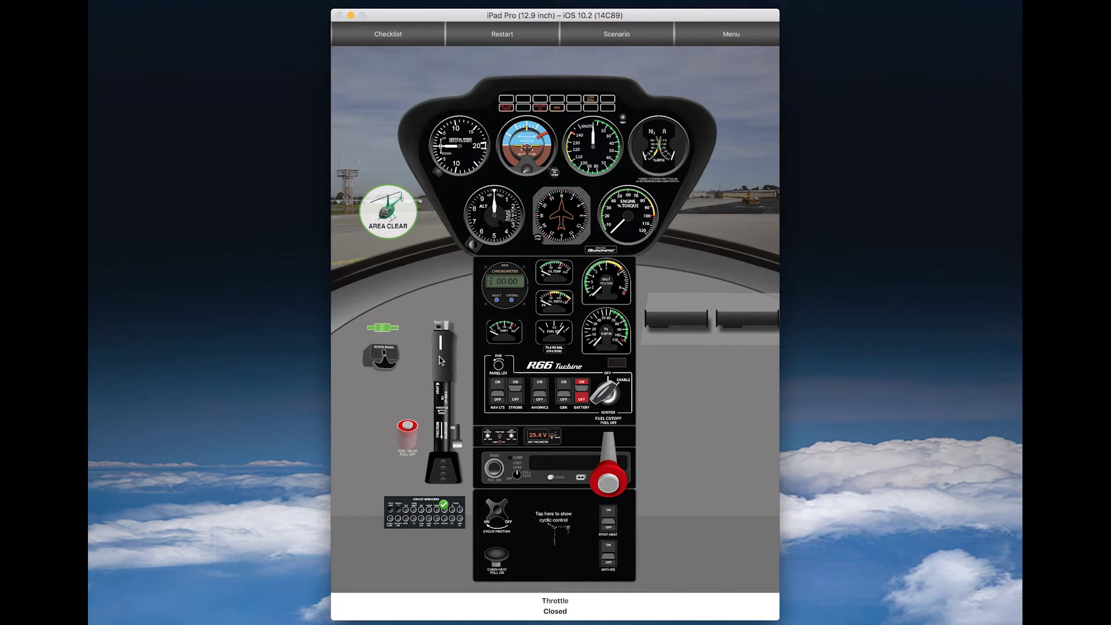
{"action": "left_click_drag", "start_coordinate": [440, 361], "coordinate": [470, 361]}
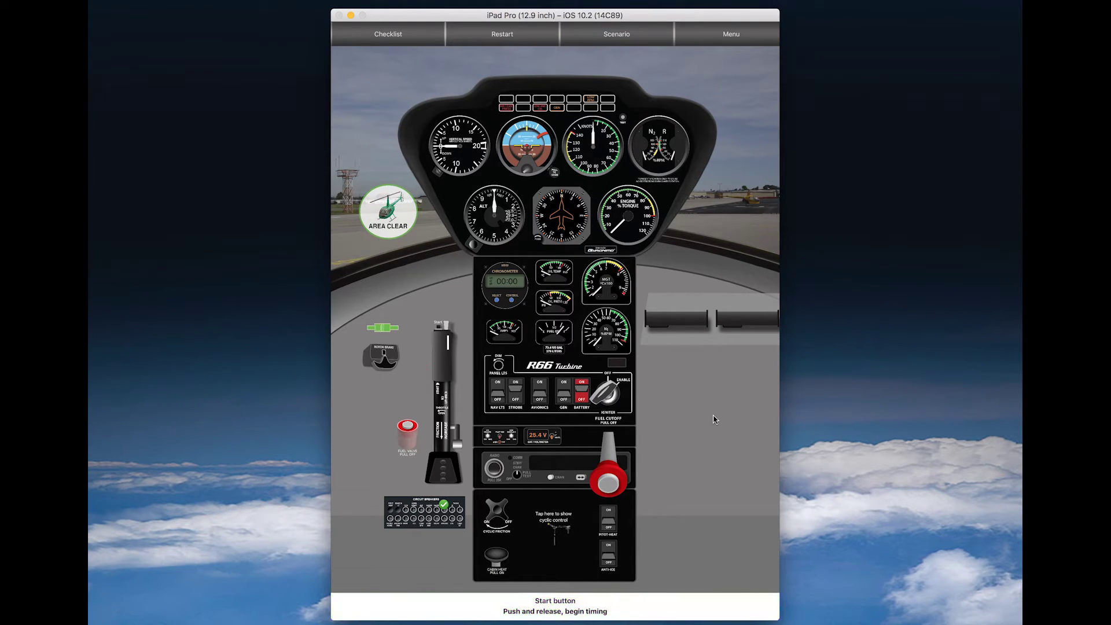
{"action": "left_click", "coordinate": [441, 326]}
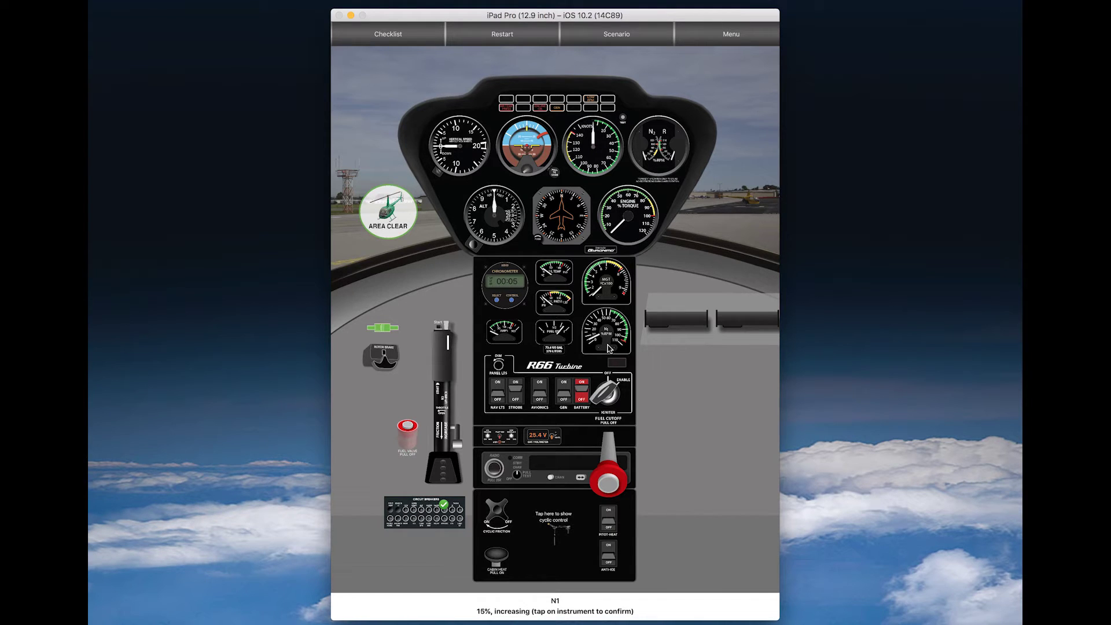
{"action": "left_click", "coordinate": [608, 345]}
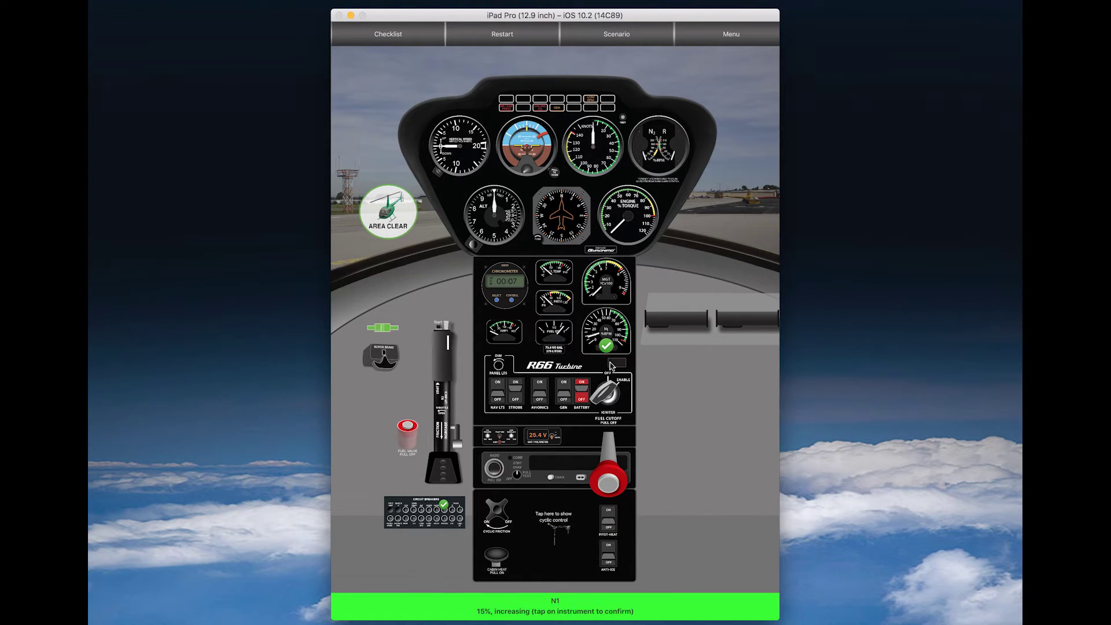
{"action": "left_click", "coordinate": [603, 289]}
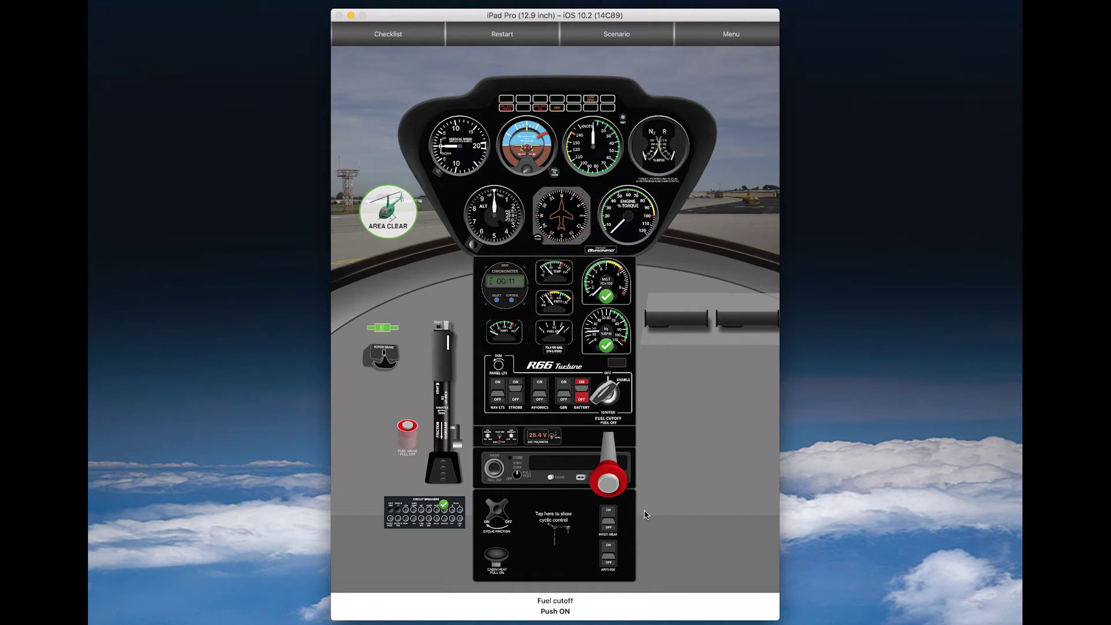
{"action": "left_click", "coordinate": [610, 490]}
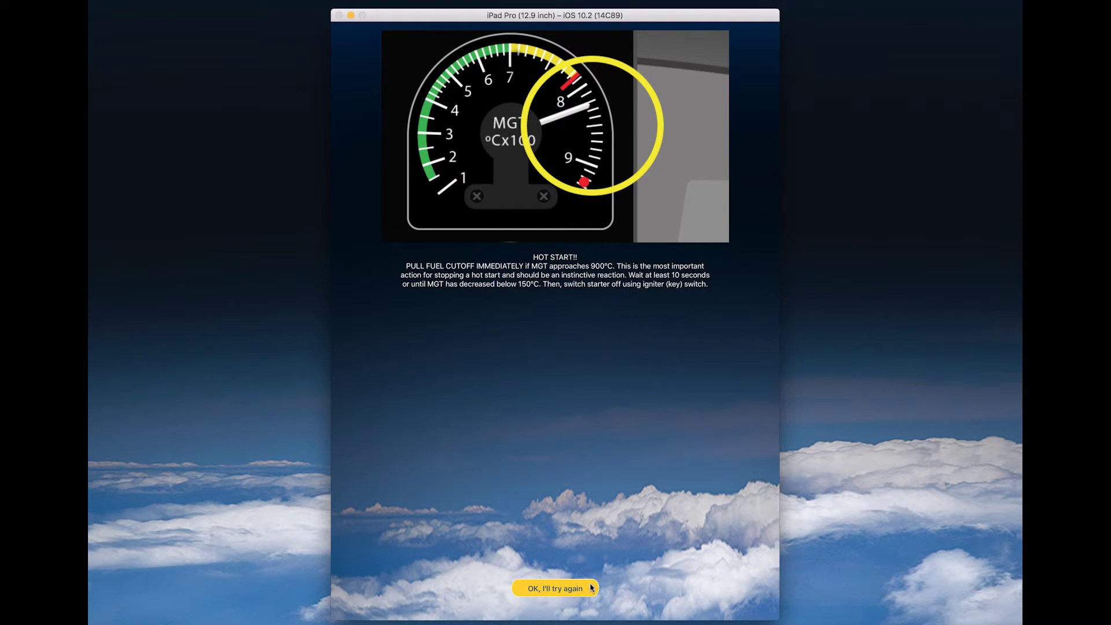
Step: Choose "OK, I'll try again" to close the HOT START debrief
{"action": "key", "text": "alt"}
{"action": "left_click", "coordinate": [538, 587]}
{"action": "left_click", "coordinate": [501, 37]}
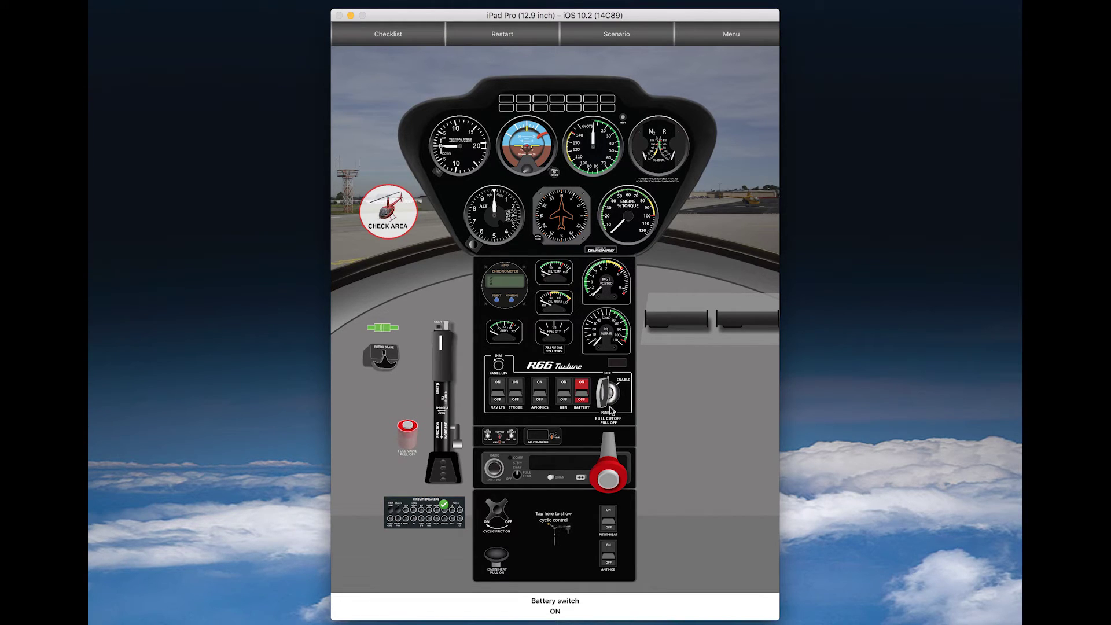
Step: Turn the battery on, set the igniter key to ENABLE and mark the area clear
{"action": "left_click", "coordinate": [580, 395]}
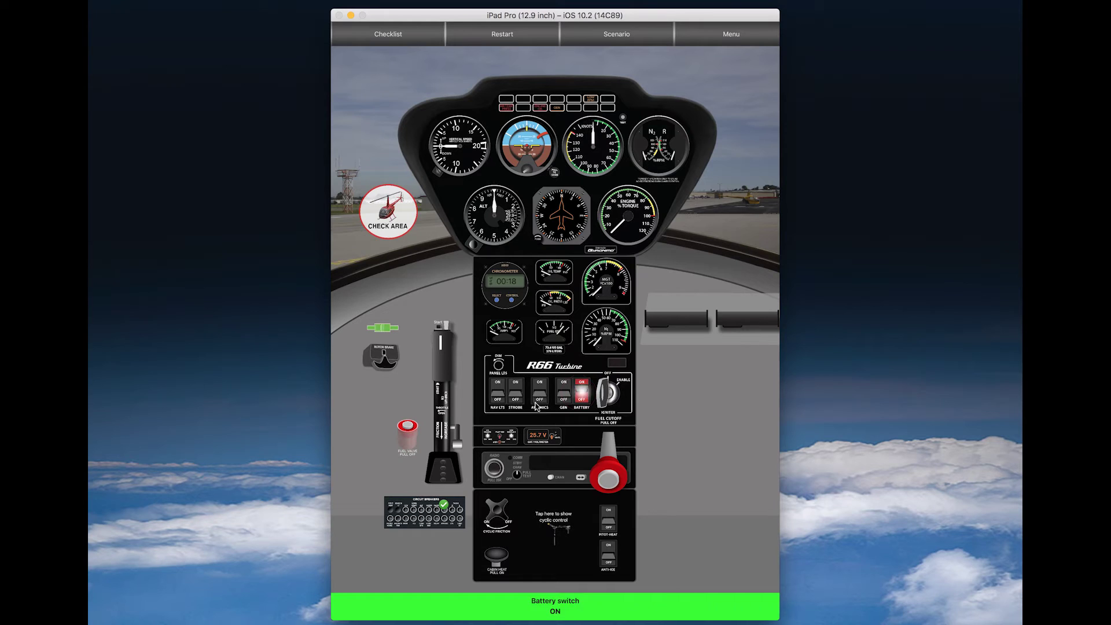
{"action": "left_click", "coordinate": [606, 399]}
{"action": "left_click", "coordinate": [385, 210]}
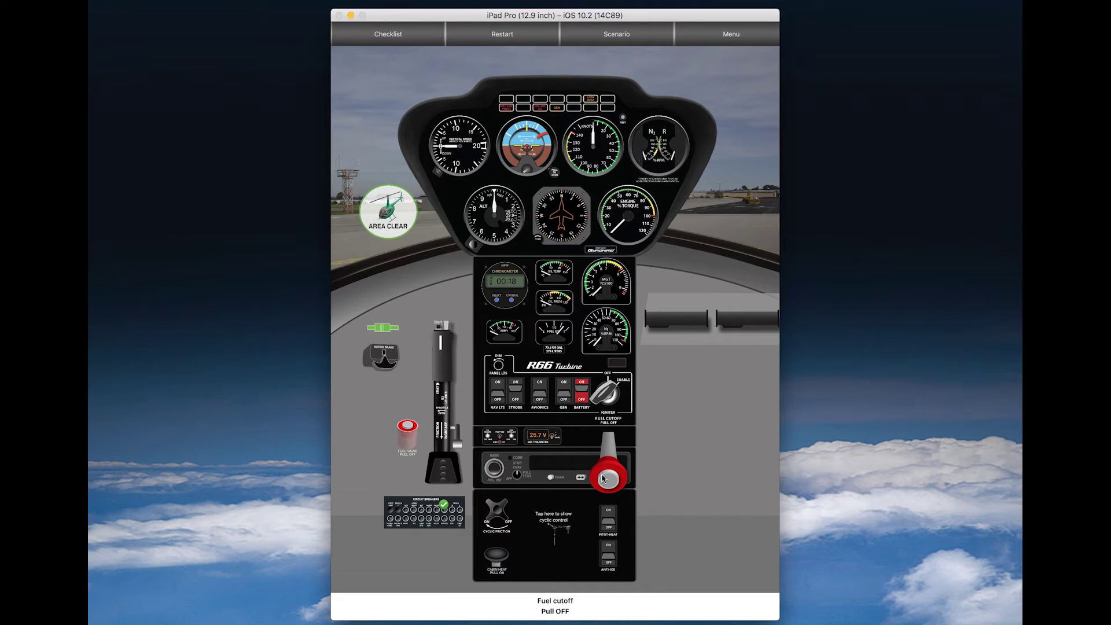
Step: Pull fuel cutoff off, close throttle, start, confirm N1 15% and MGT under 150ºC, push fuel on
{"action": "left_click_drag", "start_coordinate": [604, 478], "coordinate": [609, 507]}
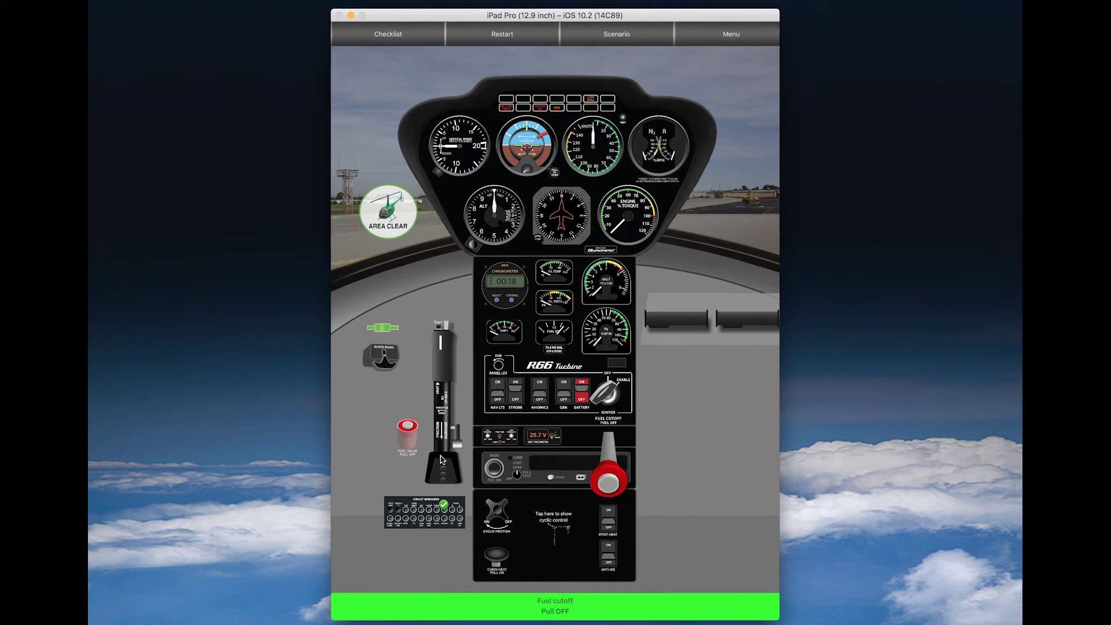
{"action": "left_click", "coordinate": [447, 365]}
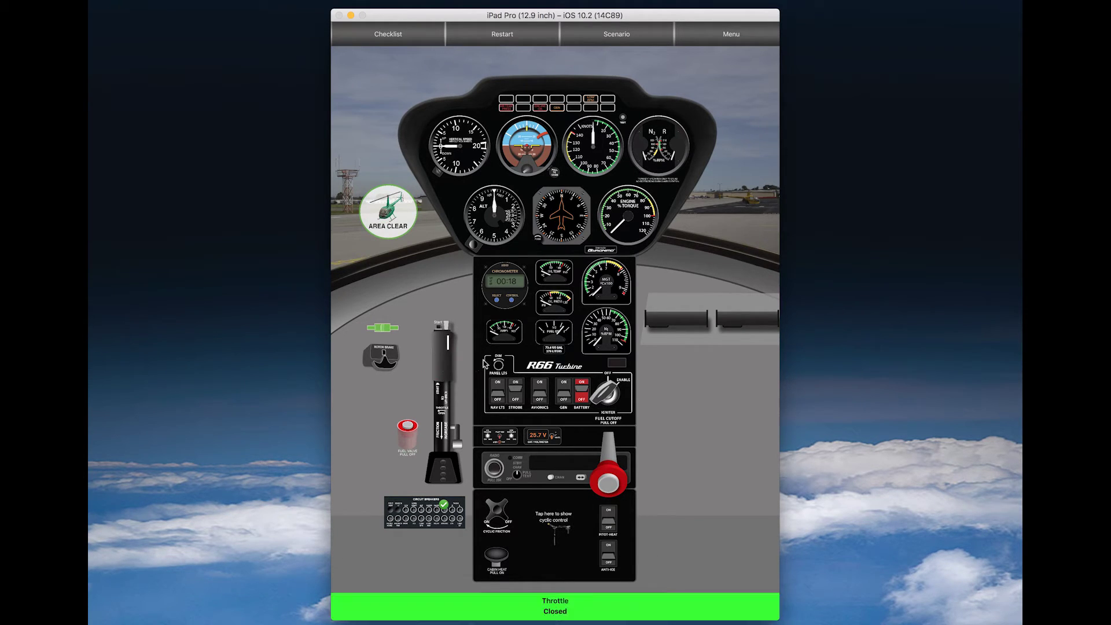
{"action": "left_click", "coordinate": [438, 325]}
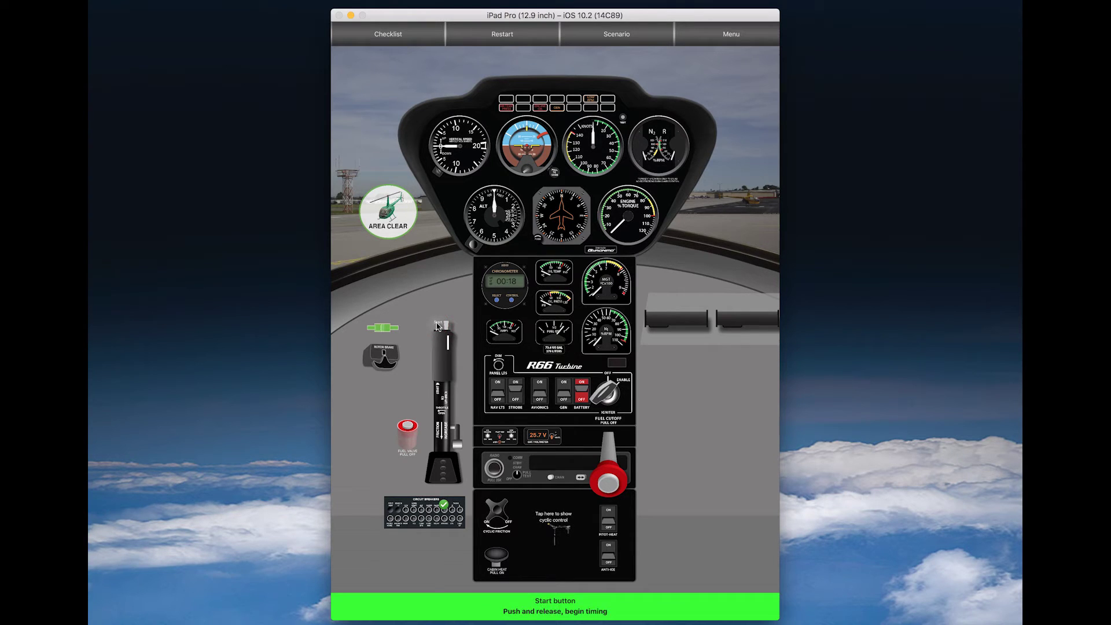
{"action": "left_click", "coordinate": [606, 344]}
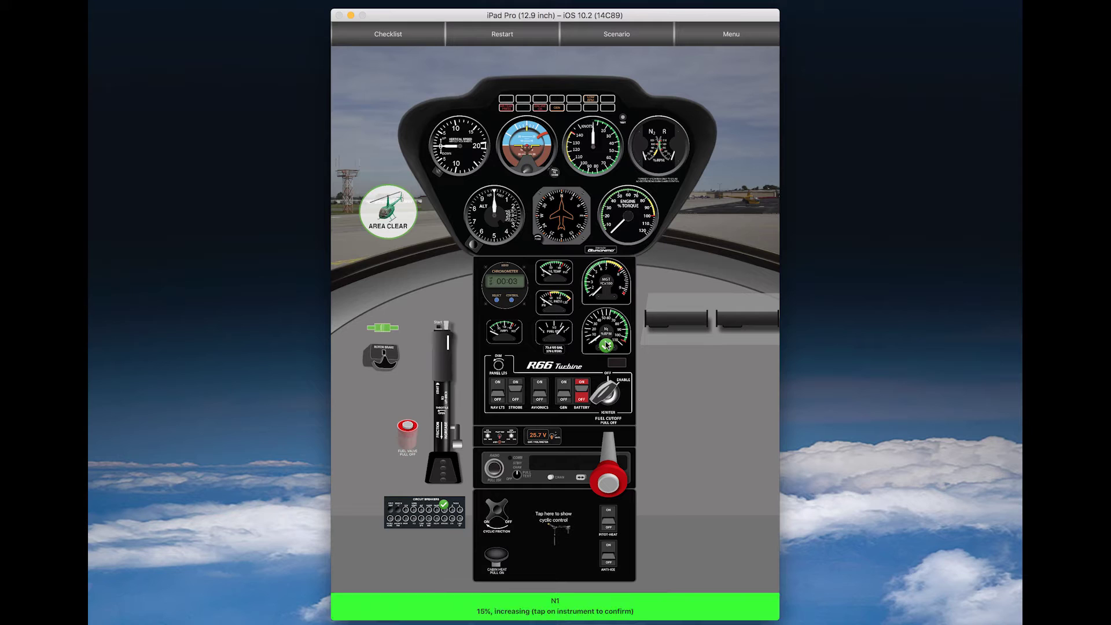
{"action": "left_click", "coordinate": [608, 300]}
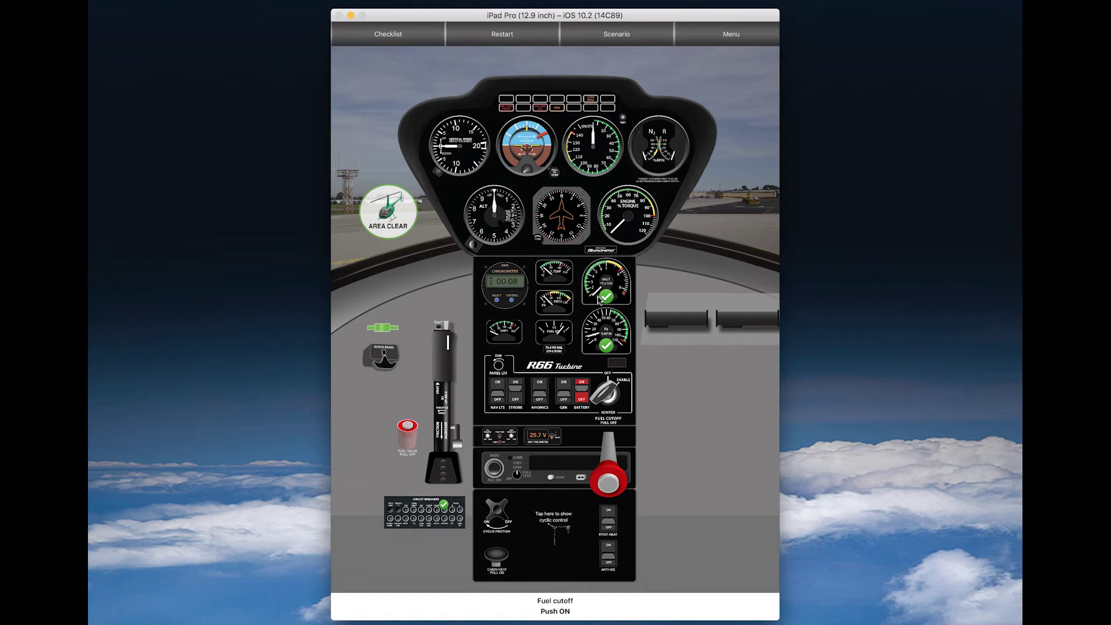
{"action": "left_click", "coordinate": [609, 480]}
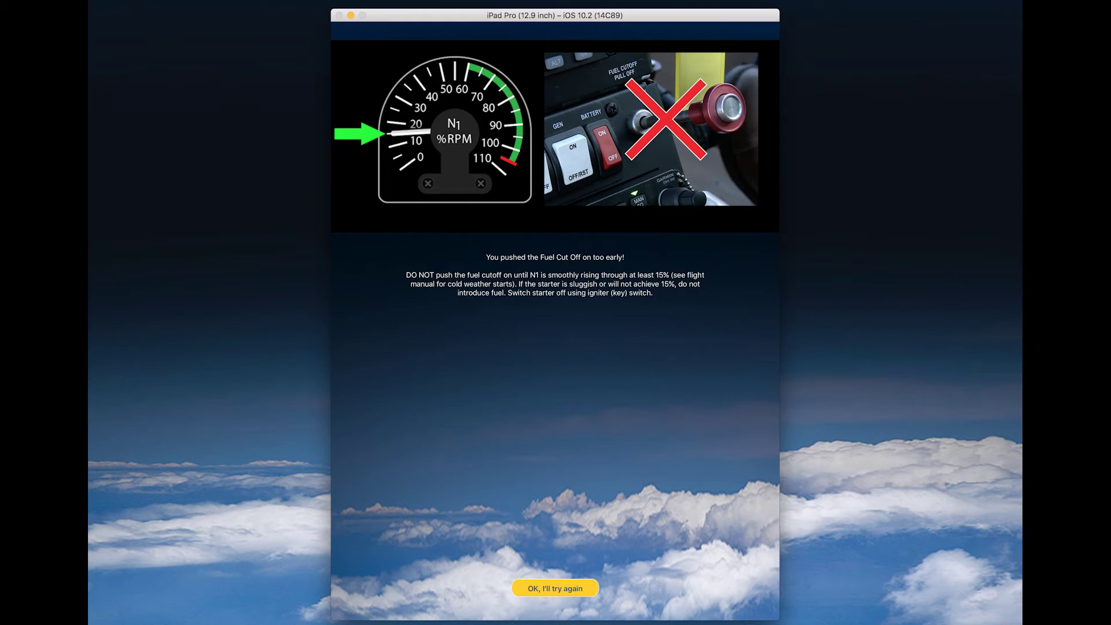
Step: Choose "OK, I'll try again" on the fuel-cutoff-too-early debrief
{"action": "left_click", "coordinate": [564, 588]}
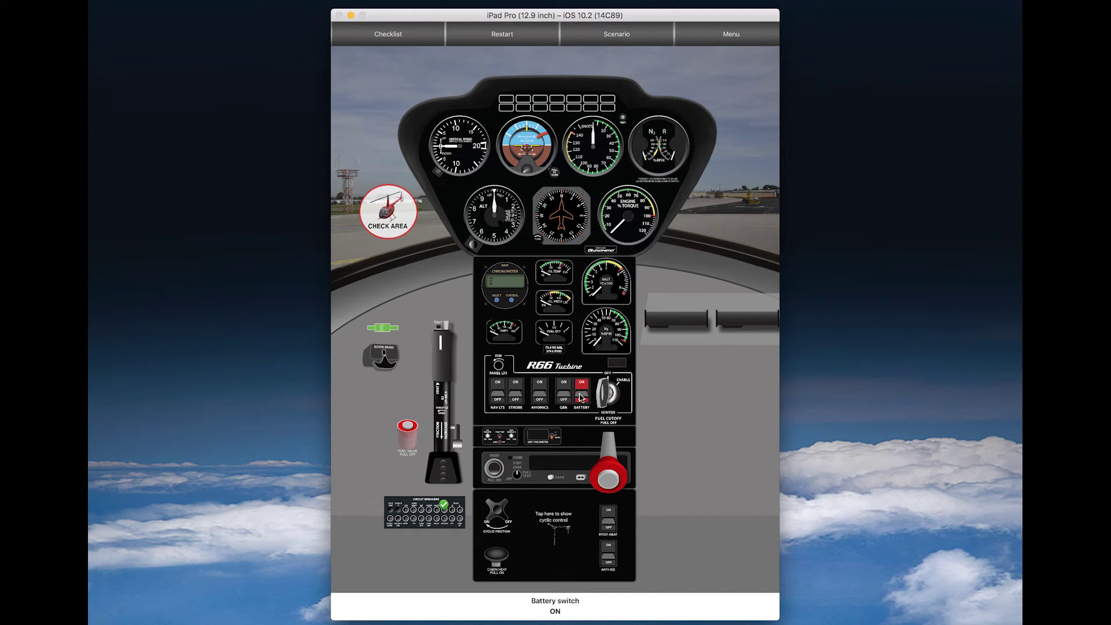
Step: Switch the battery and strobe on, set the igniter to ENABLE, and confirm the area is clear
{"action": "left_click", "coordinate": [580, 397]}
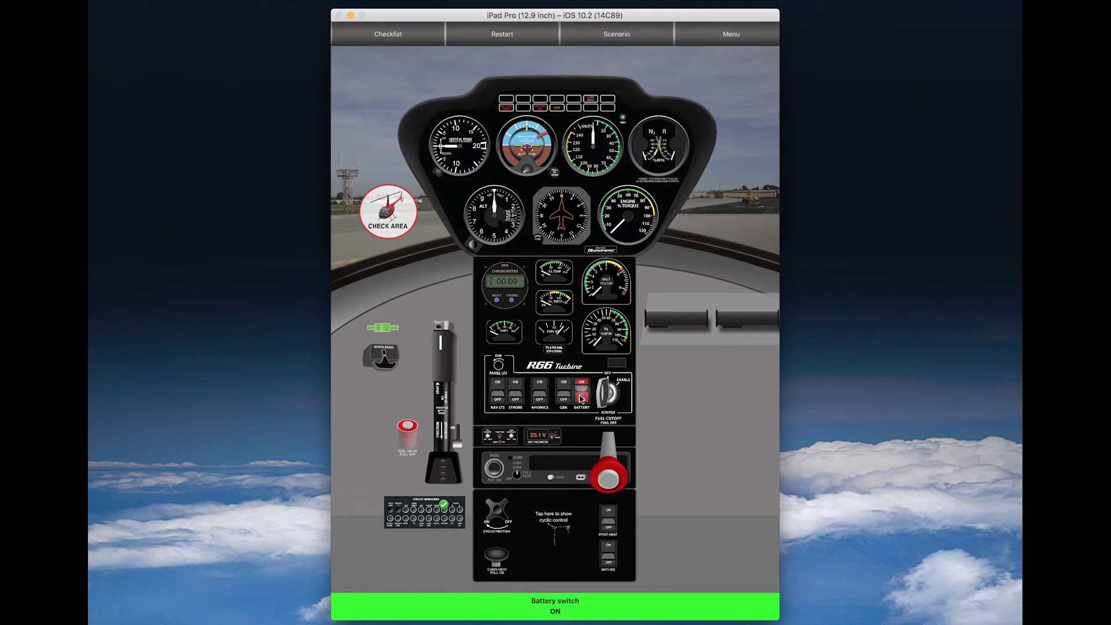
{"action": "left_click", "coordinate": [515, 391]}
{"action": "left_click", "coordinate": [605, 394]}
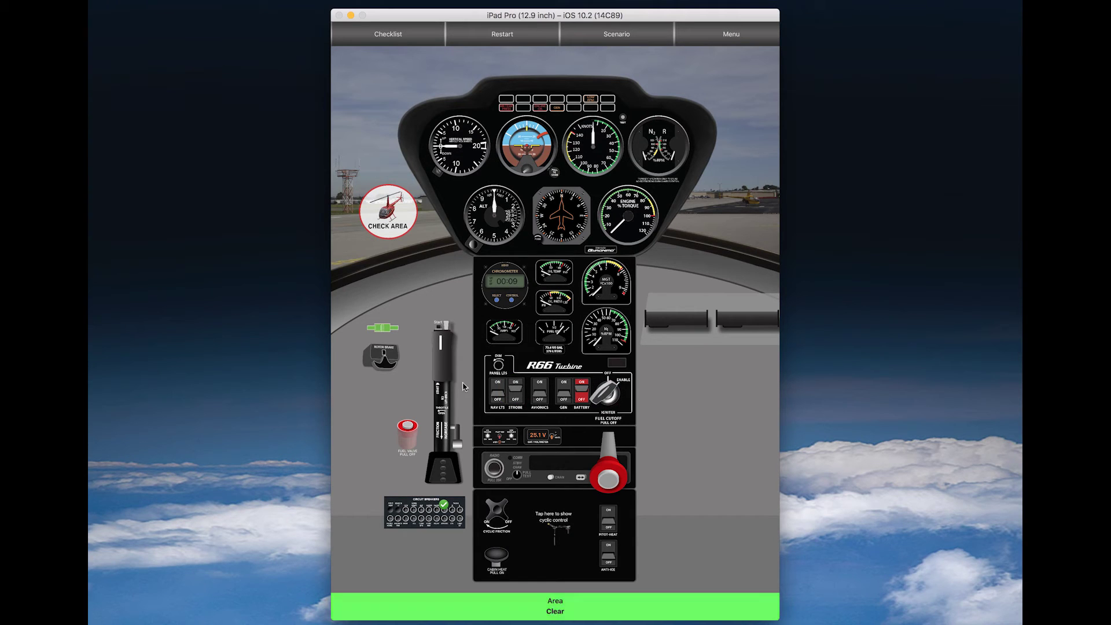
{"action": "left_click", "coordinate": [390, 221]}
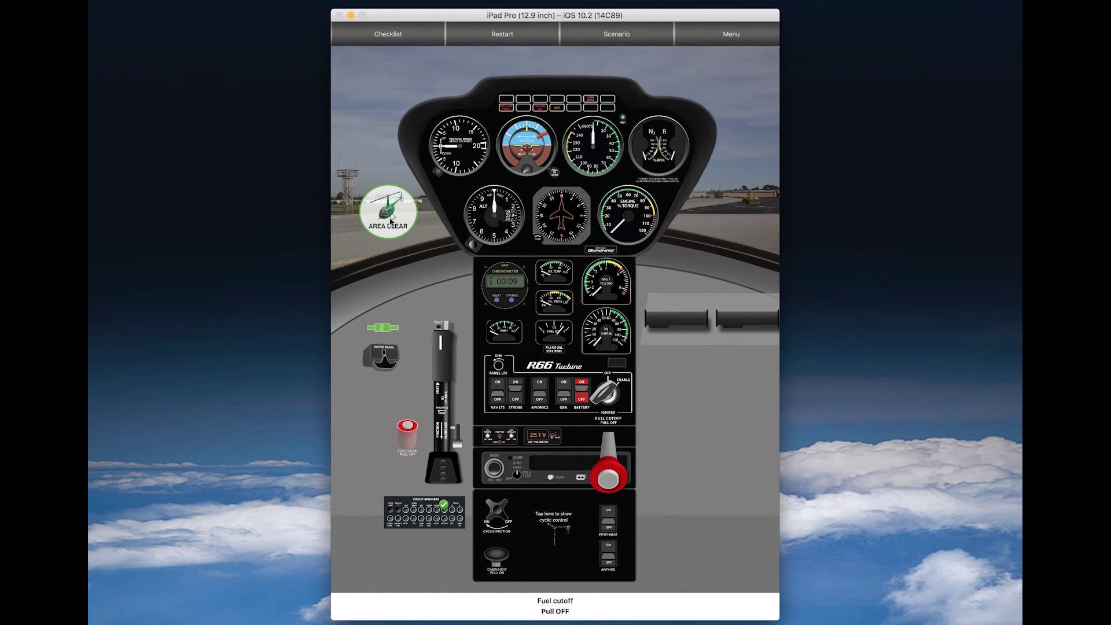
Step: With fuel cutoff OFF and throttle closed, press Start and confirm N1 at 15% rising
{"action": "left_click", "coordinate": [607, 481]}
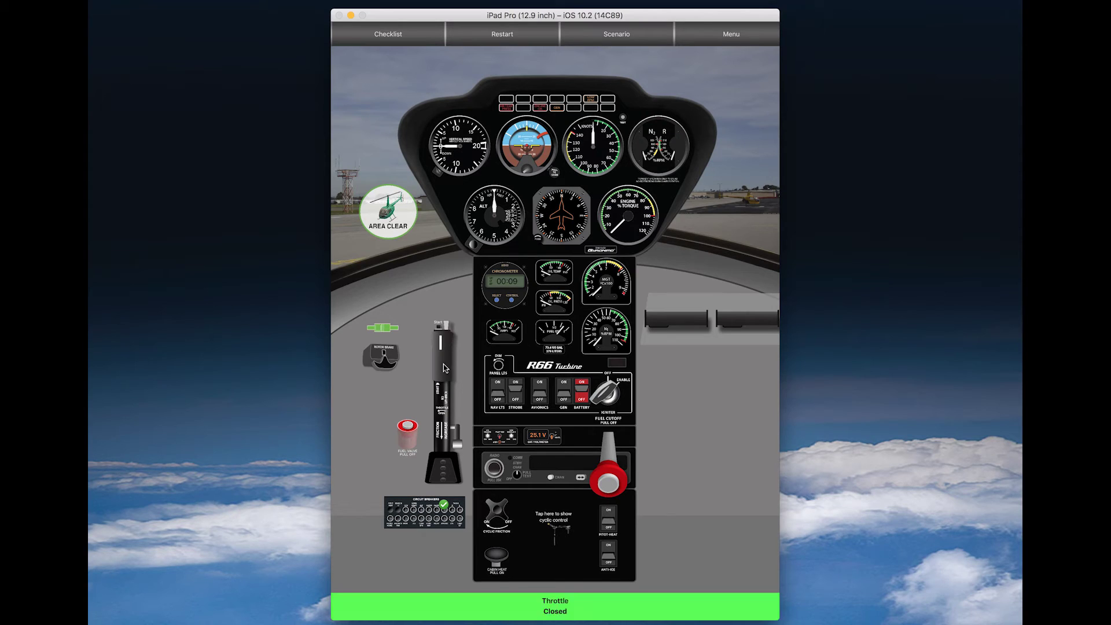
{"action": "left_click", "coordinate": [443, 345]}
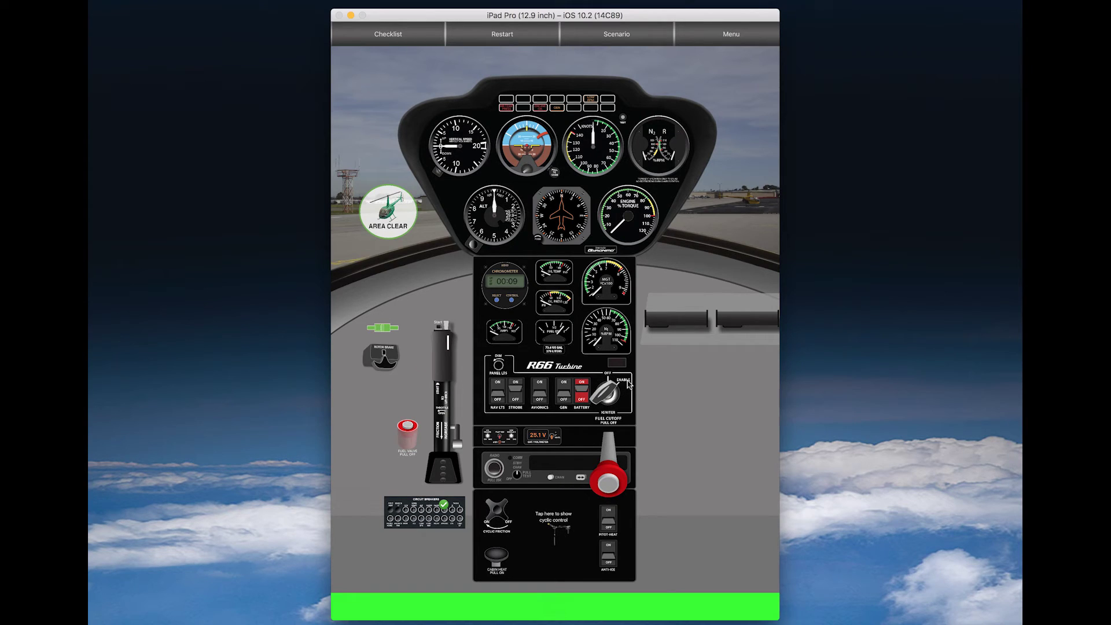
{"action": "left_click", "coordinate": [438, 324]}
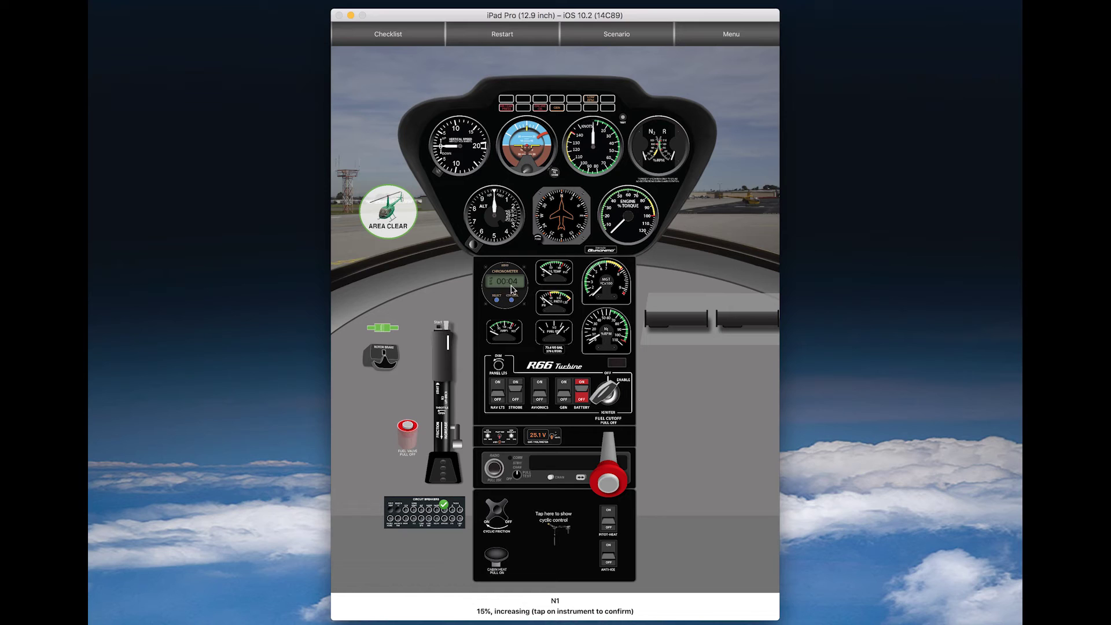
{"action": "left_click", "coordinate": [631, 346]}
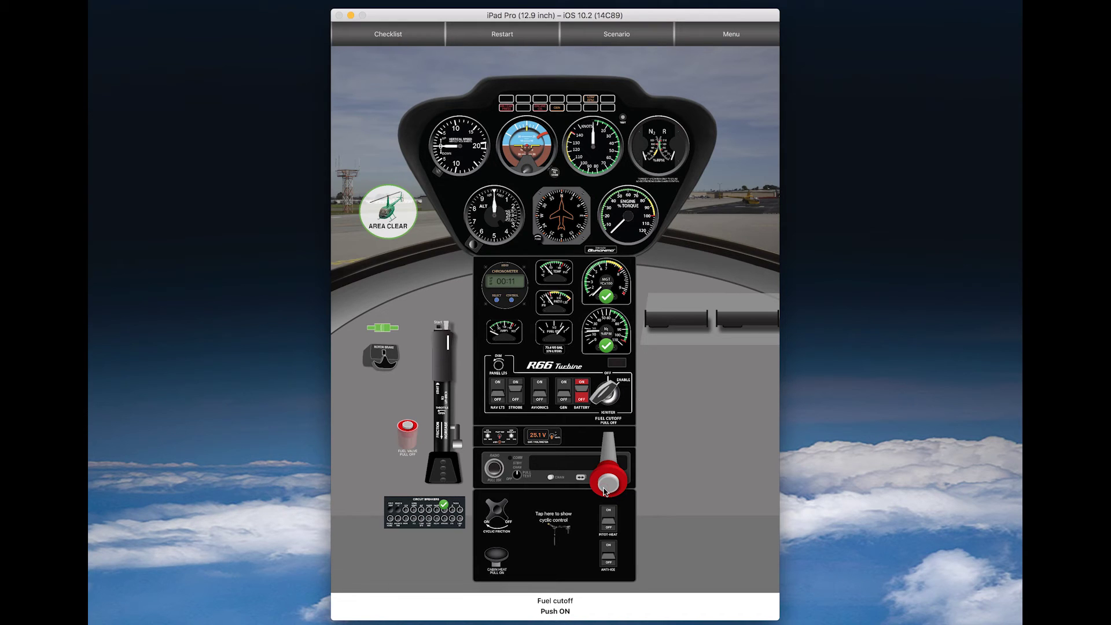
Step: Push the red fuel cutoff knob ON to introduce fuel while the start timer runs
{"action": "left_click", "coordinate": [603, 491]}
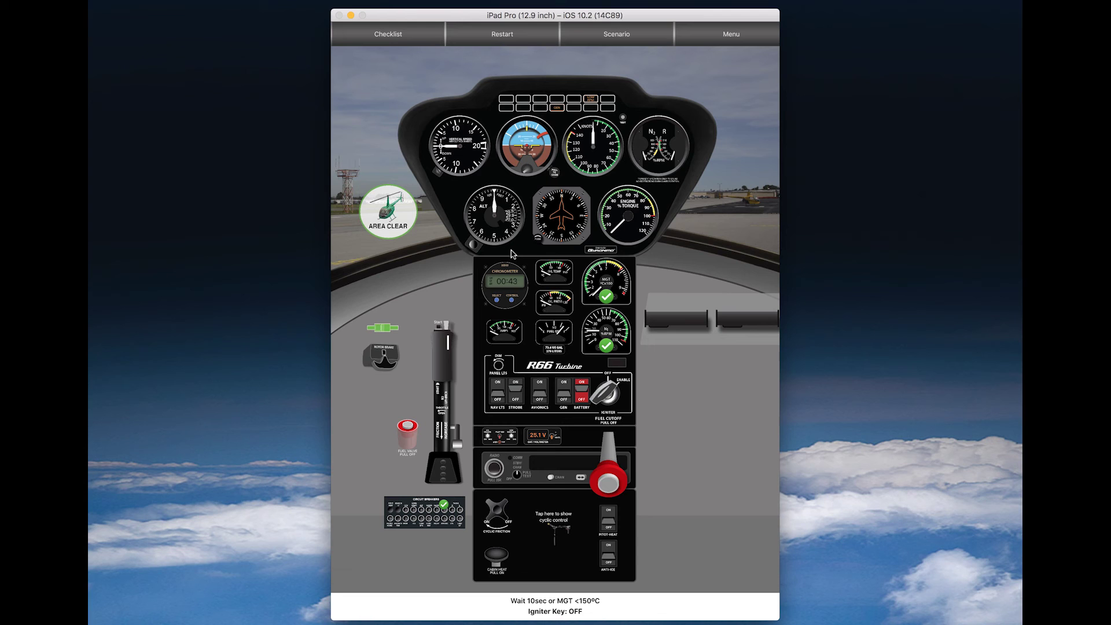
Step: Switch the scenario to No Error Mode and bring up the cyclic control
{"action": "left_click", "coordinate": [605, 39]}
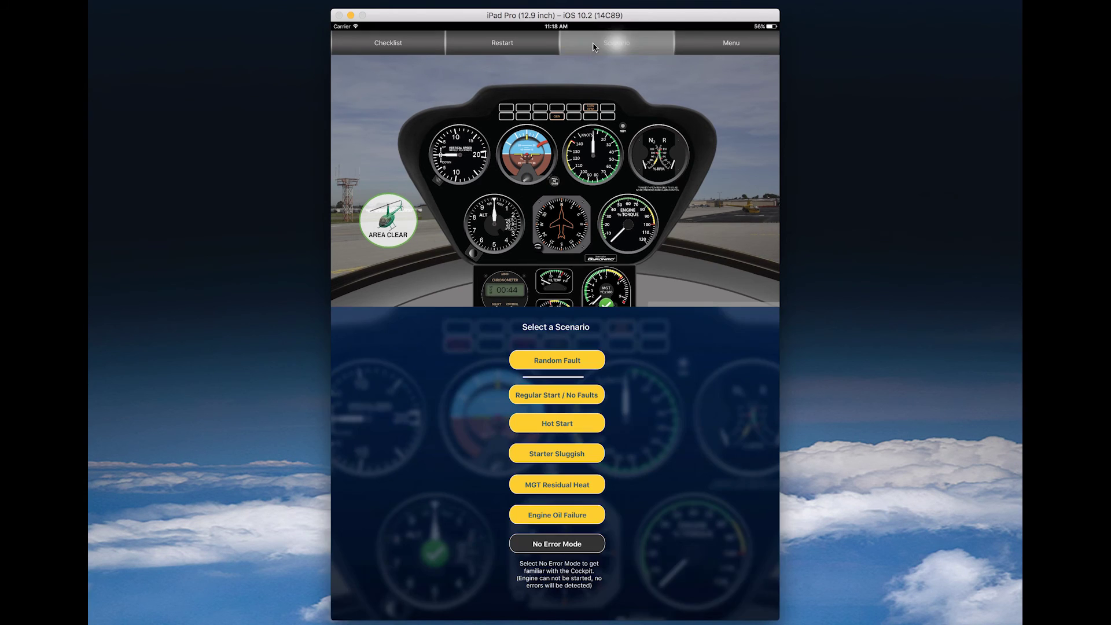
{"action": "left_click", "coordinate": [550, 261]}
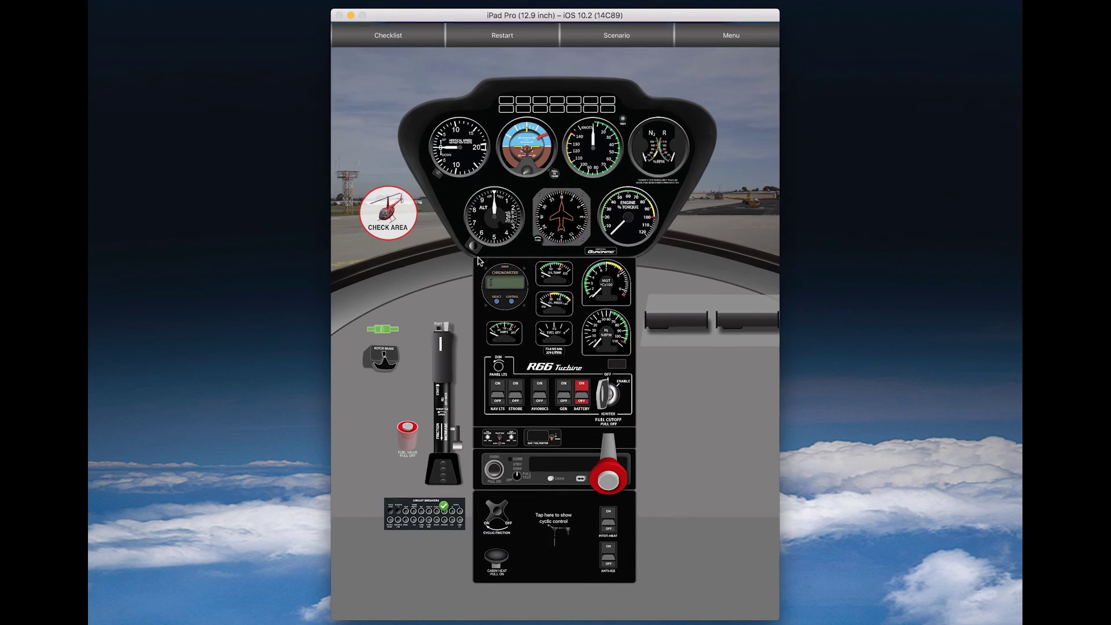
{"action": "left_click", "coordinate": [553, 543]}
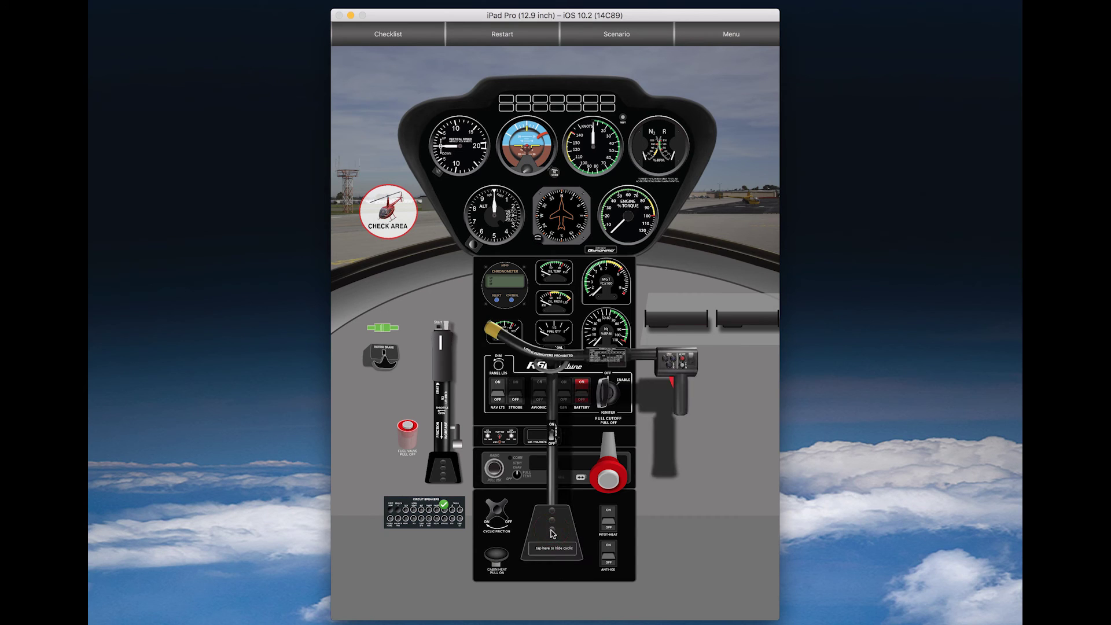
Step: Move the cyclic, free and raise the collective, work the pedals, and apply the rotor brake
{"action": "left_click_drag", "start_coordinate": [661, 426], "coordinate": [654, 404]}
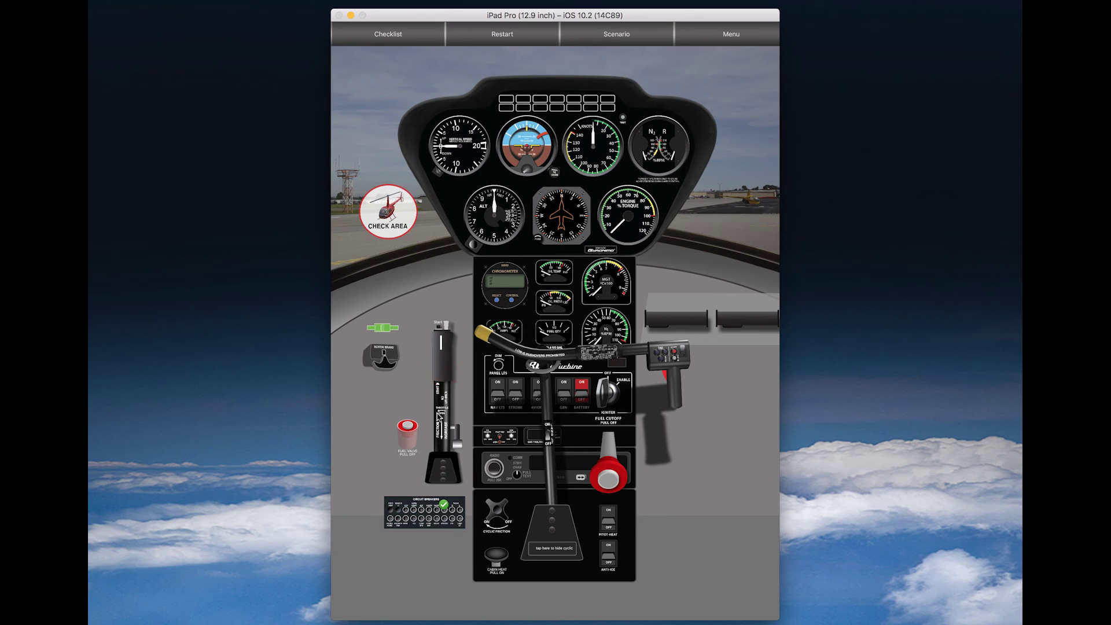
{"action": "left_click", "coordinate": [463, 450]}
{"action": "left_click_drag", "start_coordinate": [440, 399], "coordinate": [442, 478]}
{"action": "left_click", "coordinate": [712, 307]}
{"action": "left_click", "coordinate": [383, 362]}
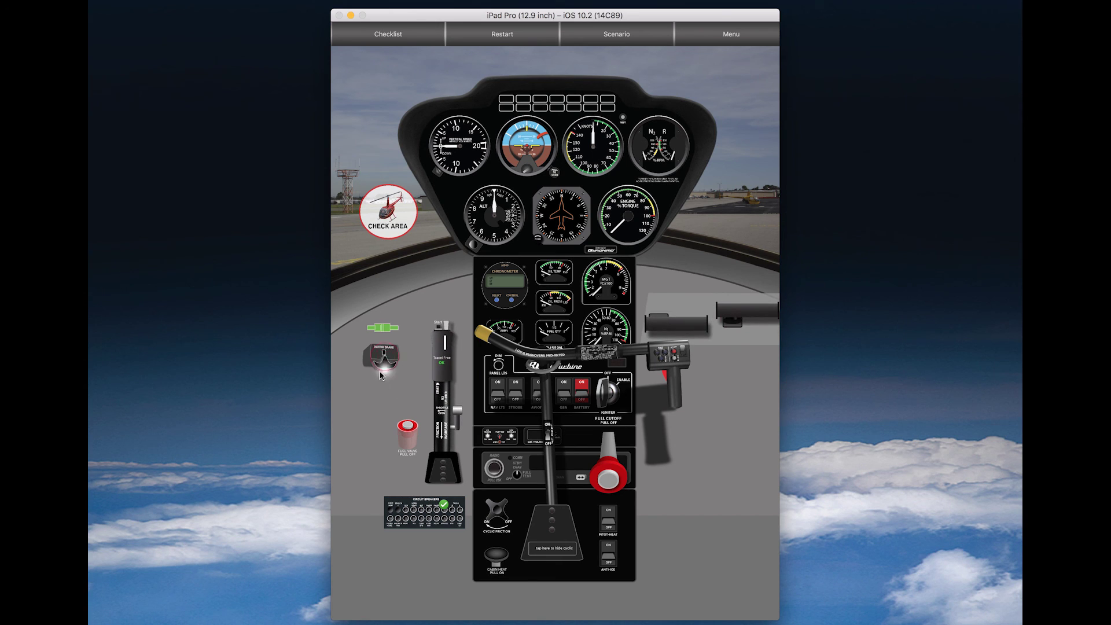
{"action": "left_click", "coordinate": [385, 333]}
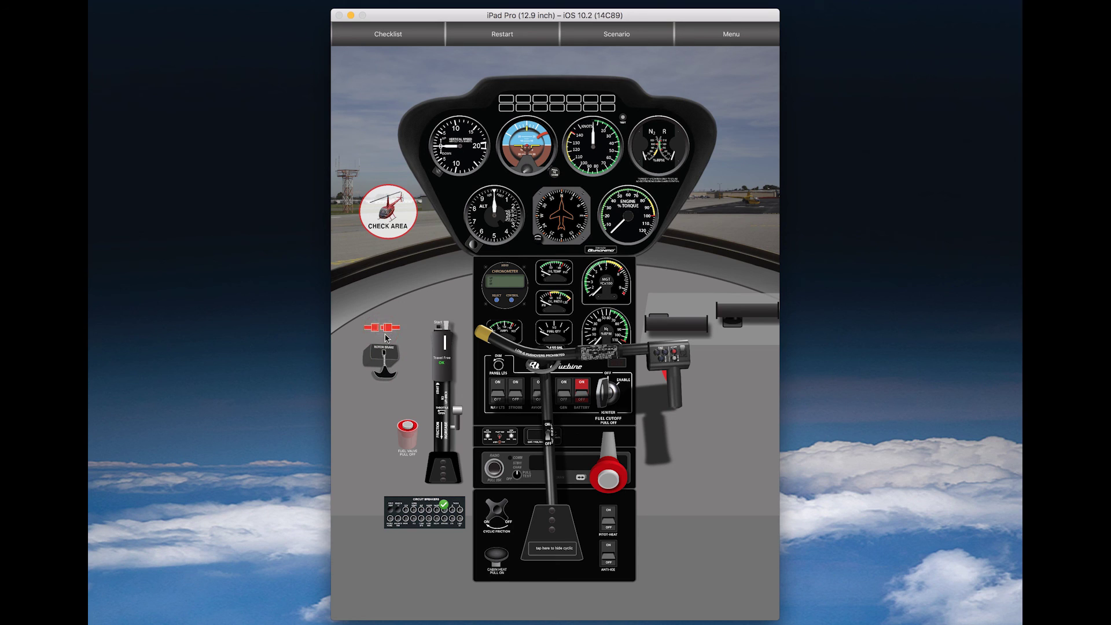